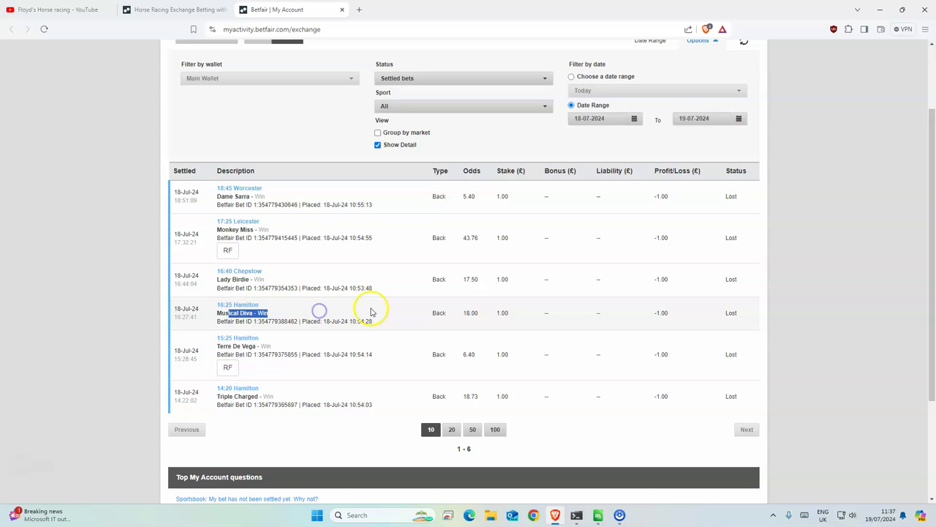
Step: Review the settled bets of 18-Jul-24 and the horse names listed in the MergedDF spreadsheet
left_click(444, 311)
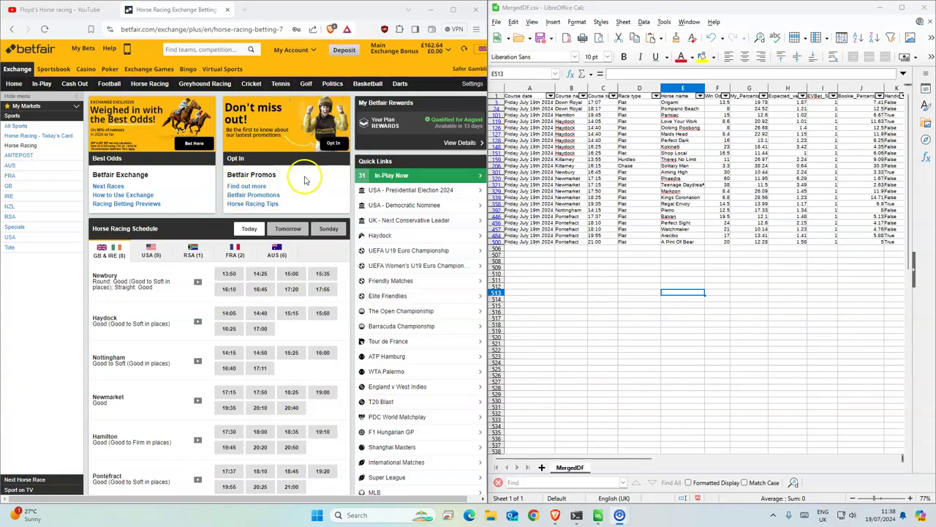
left_click_drag(680, 103, 679, 241)
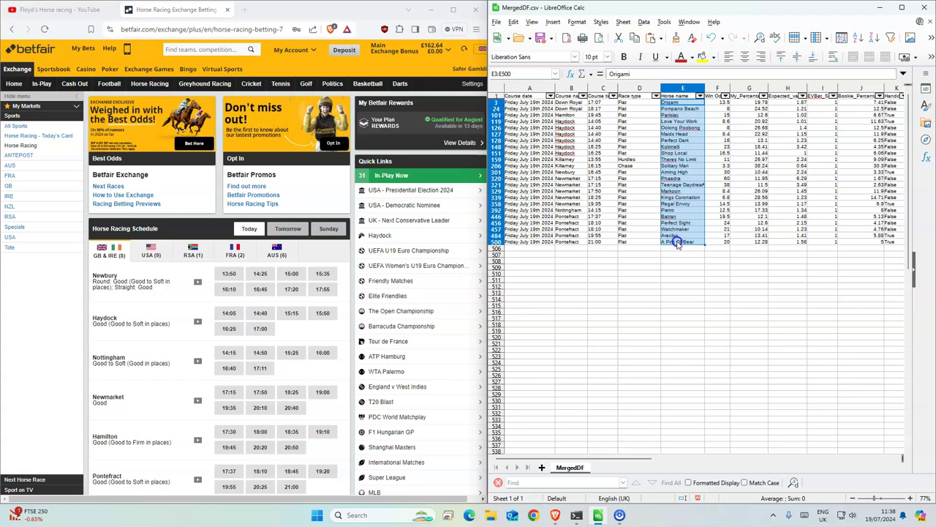
left_click(676, 274)
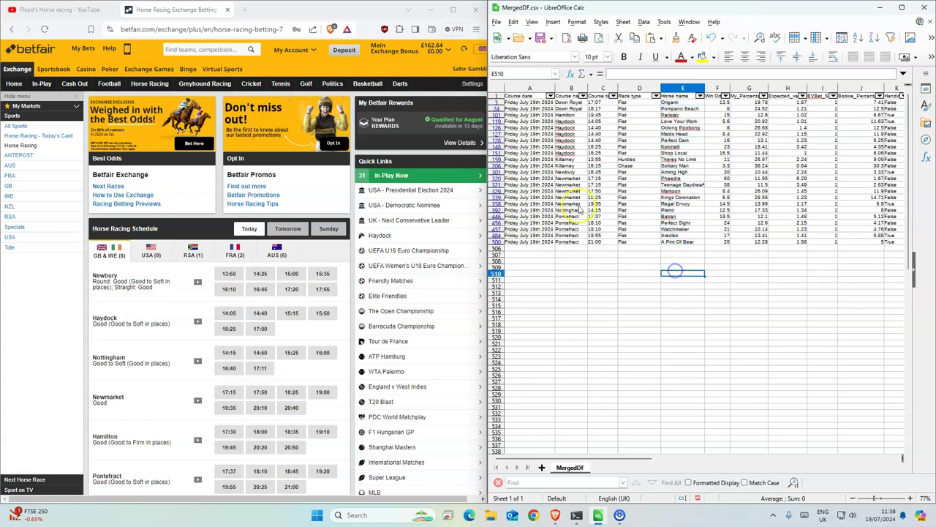
Step: Open the 17:07 Down Royal market and place a £1 back bet on Origami at odds of 16
scroll(229, 349, "down", 3)
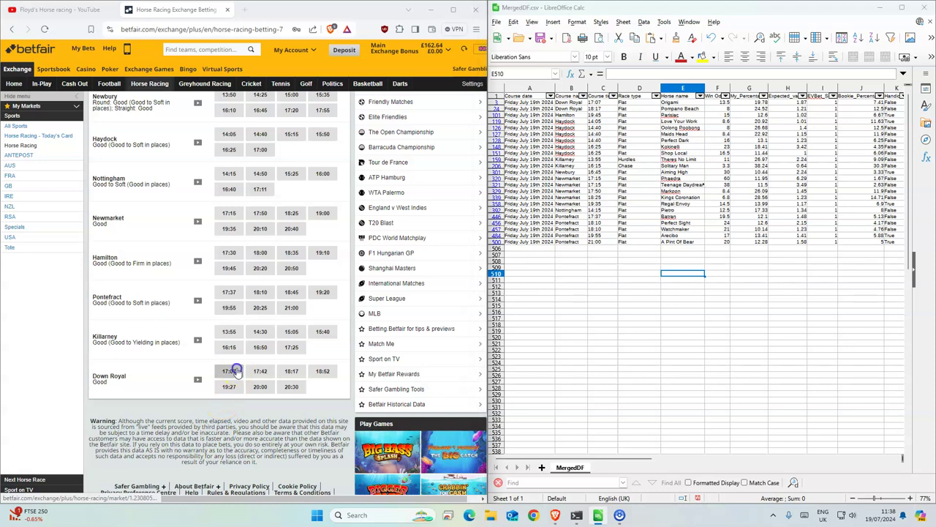
left_click(231, 372)
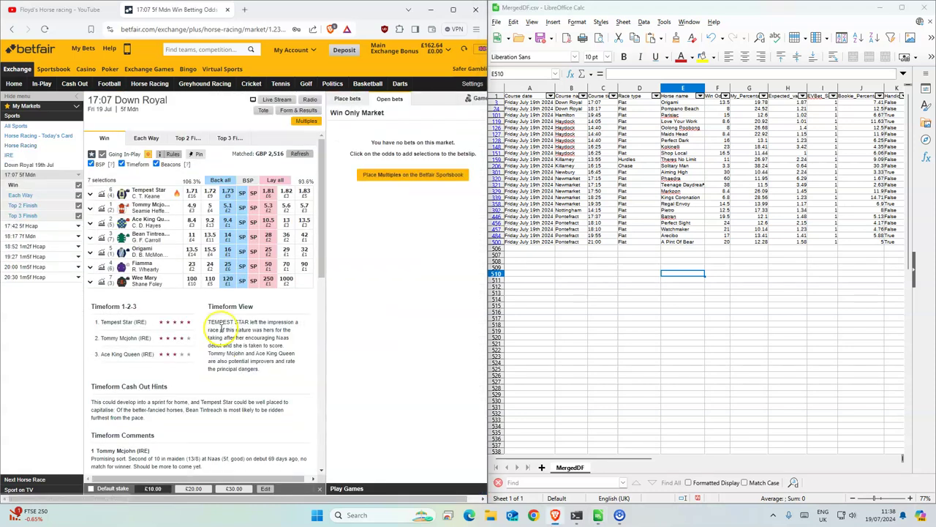
left_click(228, 249)
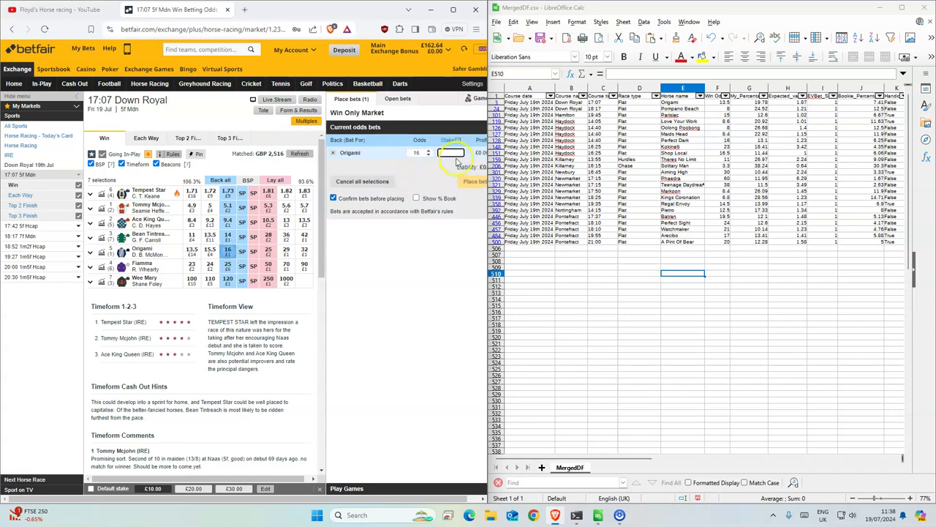
left_click(472, 180)
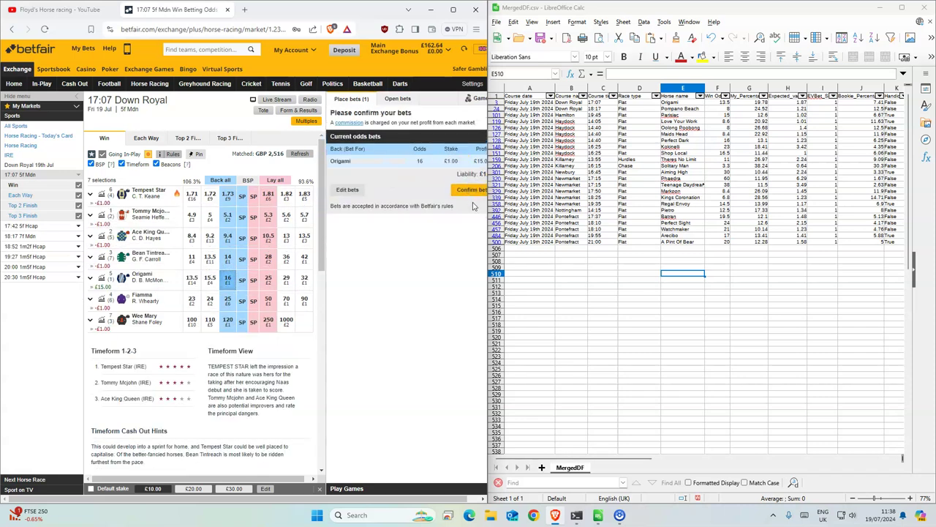
left_click(470, 190)
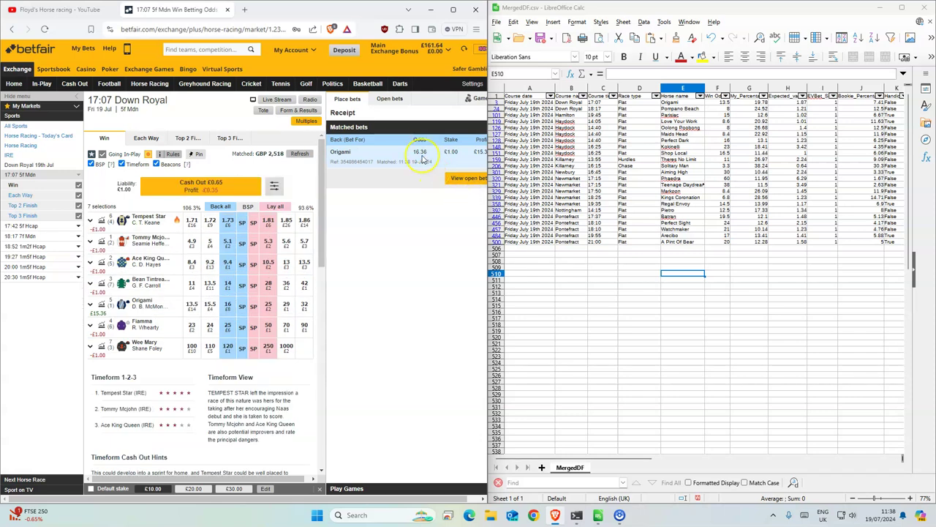
Step: Back Pompano Beach in the 18:17 Down Royal market for £1 at odds of 8, setting the unmatched part to take SP
left_click(602, 108)
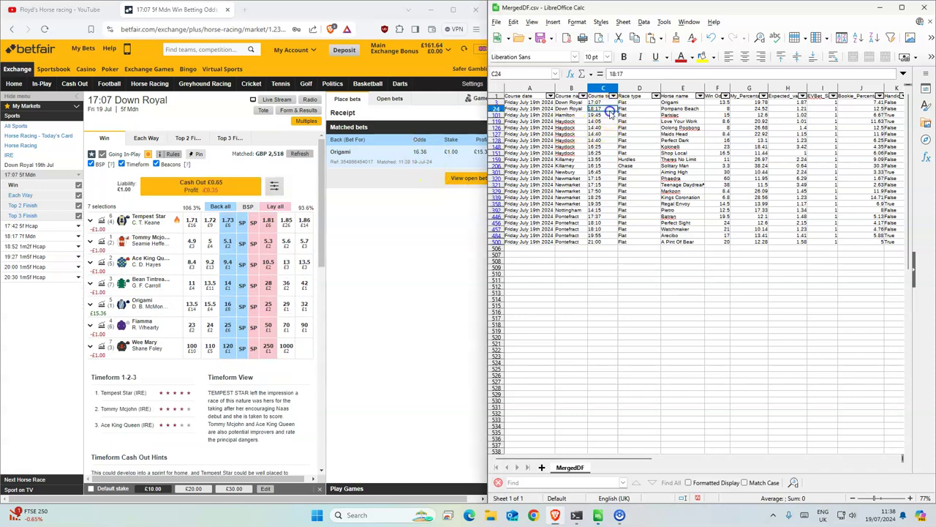
left_click(22, 235)
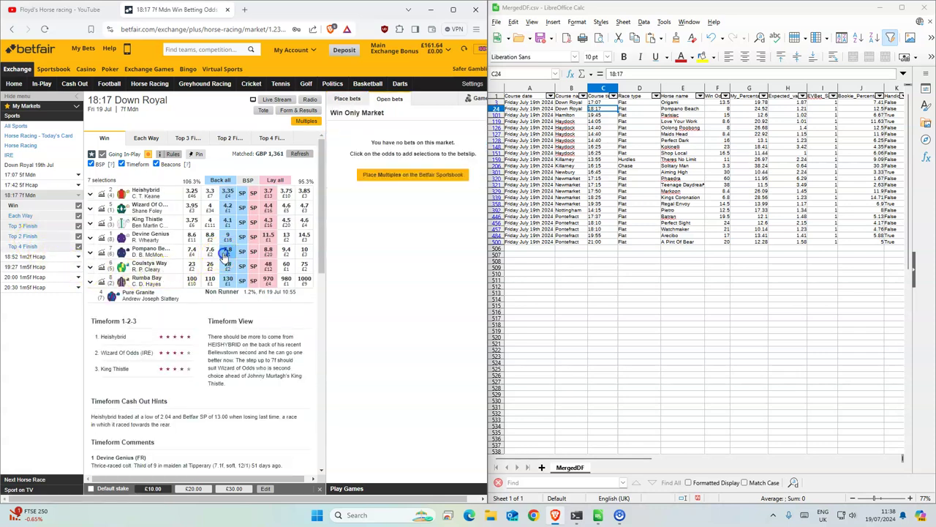
left_click(227, 251)
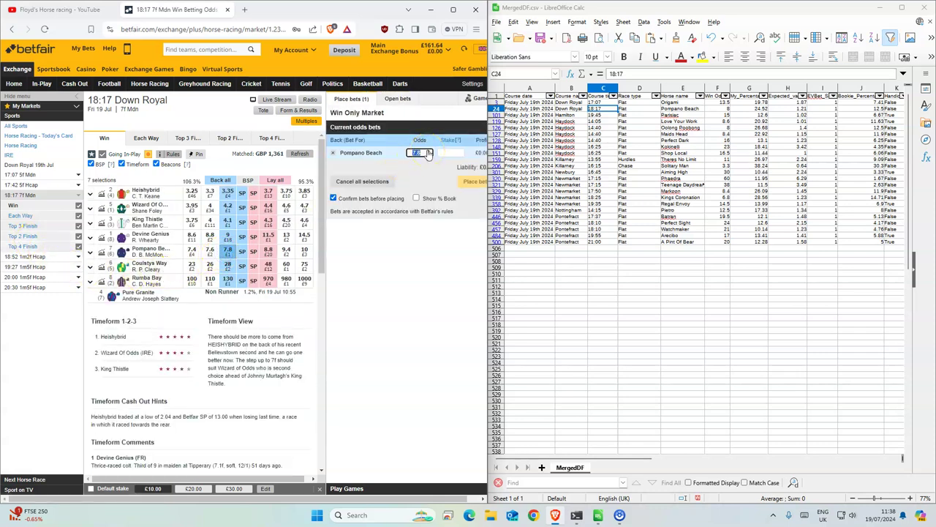
type("8")
key("Tab")
type("1")
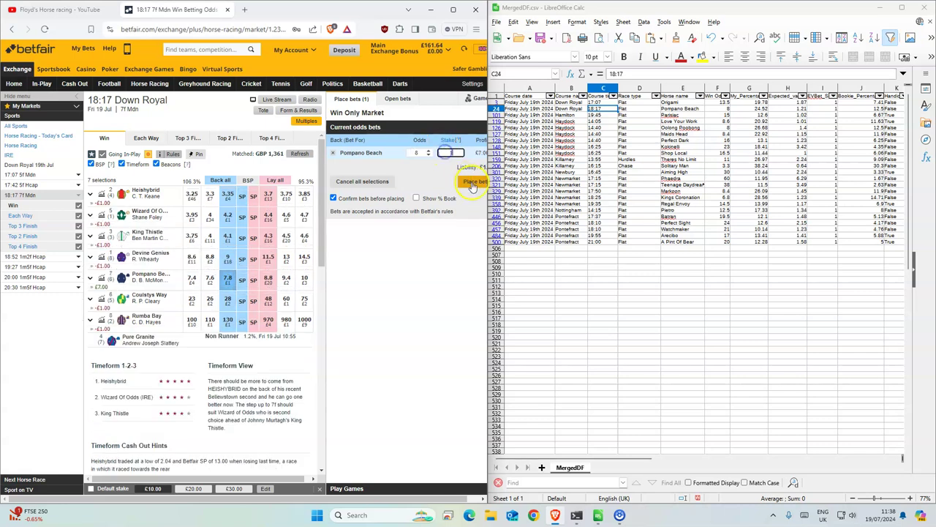
left_click(471, 182)
left_click(472, 194)
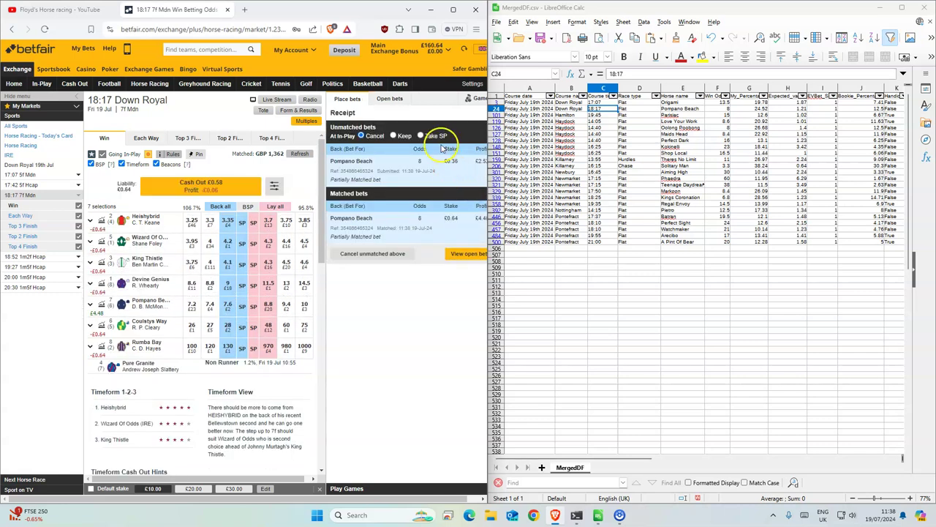
left_click(438, 136)
left_click(468, 253)
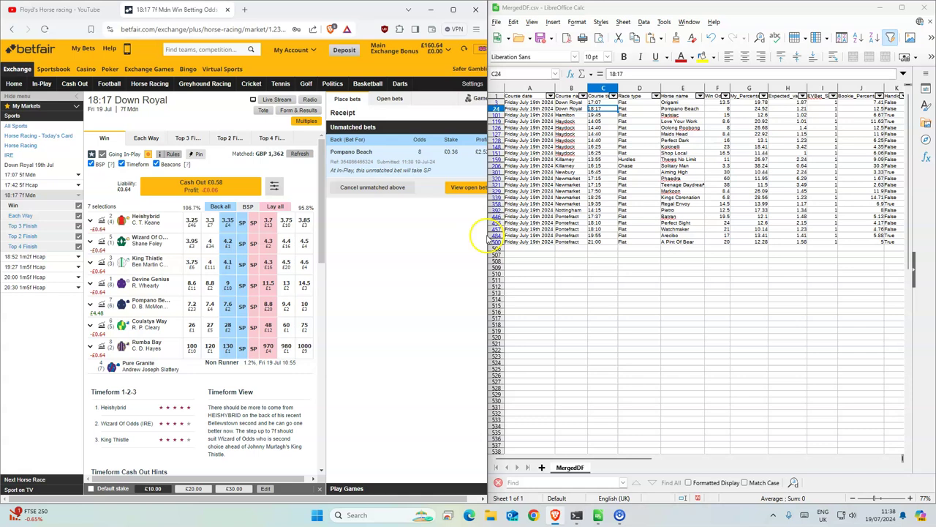
Step: Find the 19:45 Hamilton market and place a £1 back bet on Parisiac at odds of 17
left_click(600, 115)
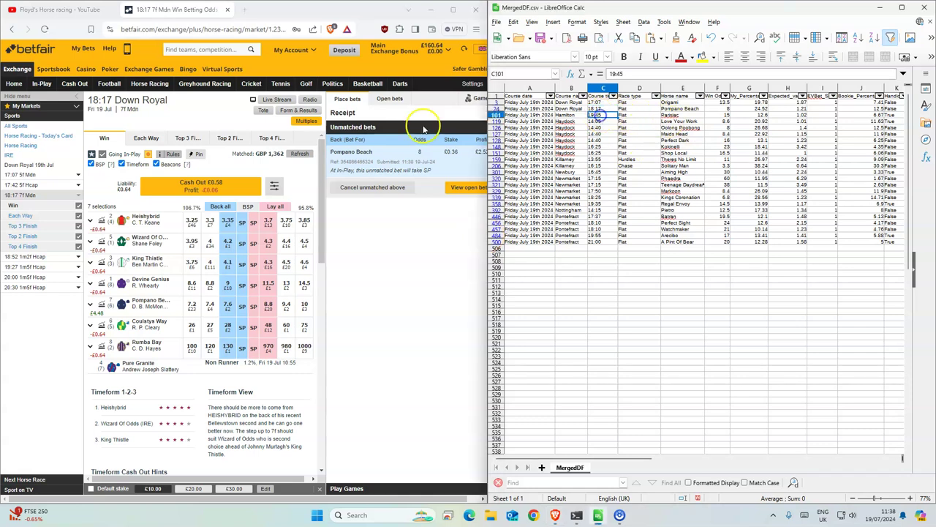
left_click(131, 86)
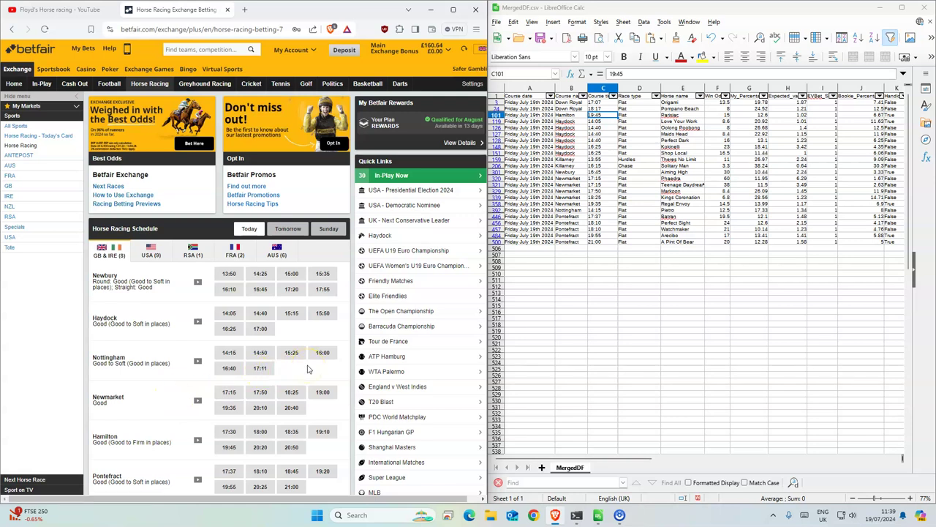
scroll(307, 369, "down", 1)
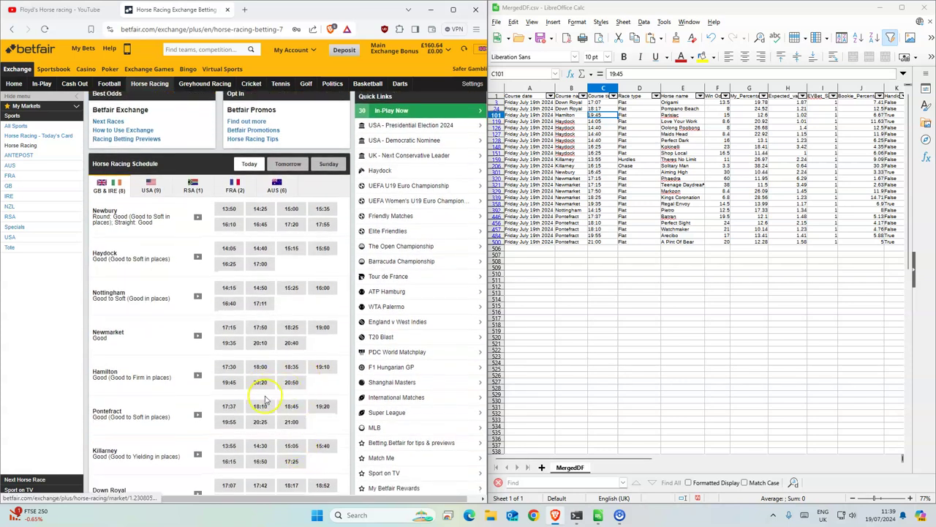
left_click(229, 382)
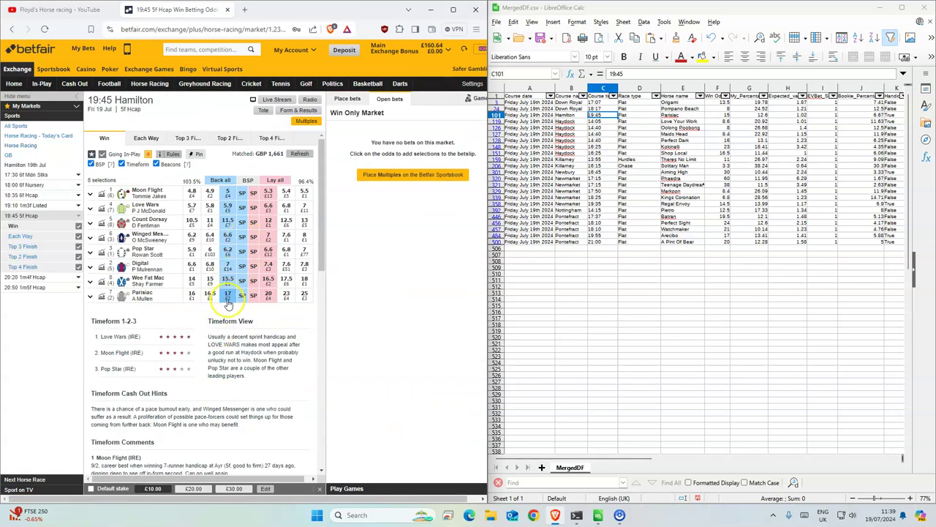
left_click(228, 295)
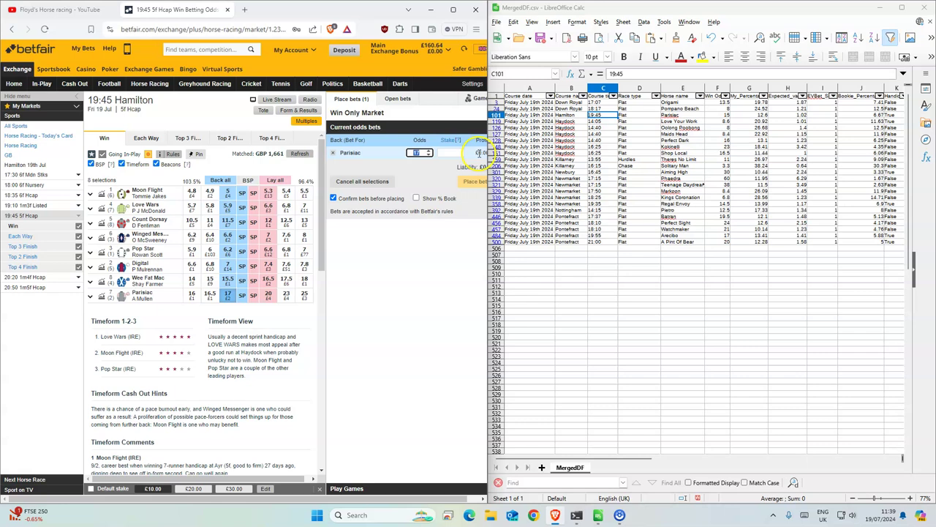
type("1")
left_click(473, 183)
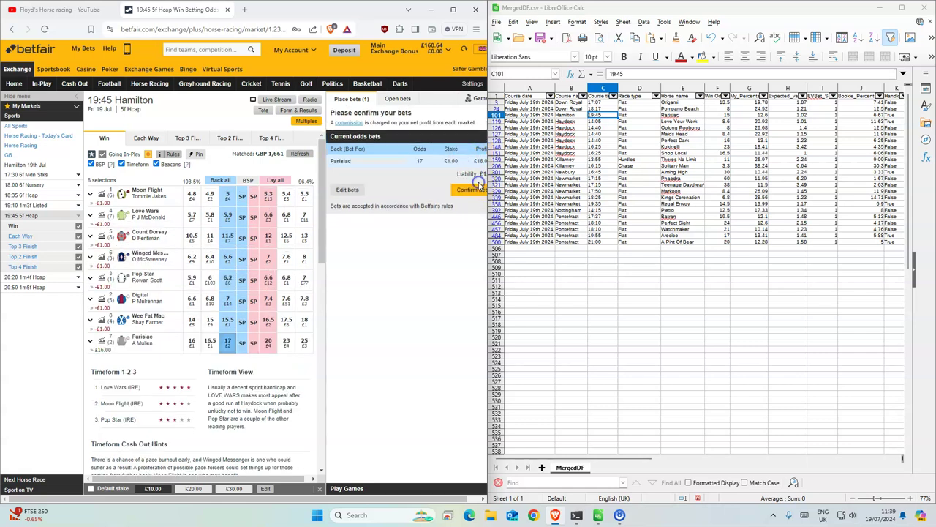
left_click(477, 189)
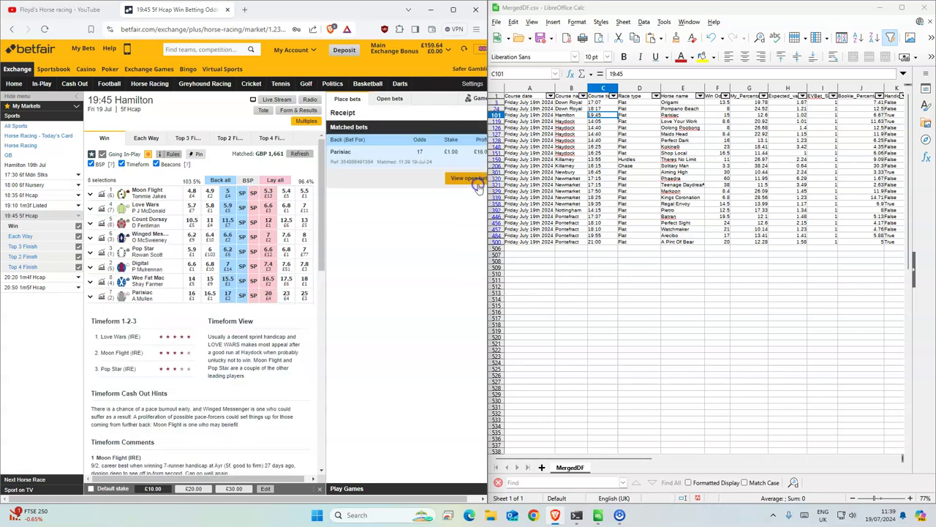
Step: Back Love Your Work in the 14:05 Haydock market for £1 at odds of 8.6, setting the unmatched bet to take SP
left_click(575, 122)
left_click(149, 84)
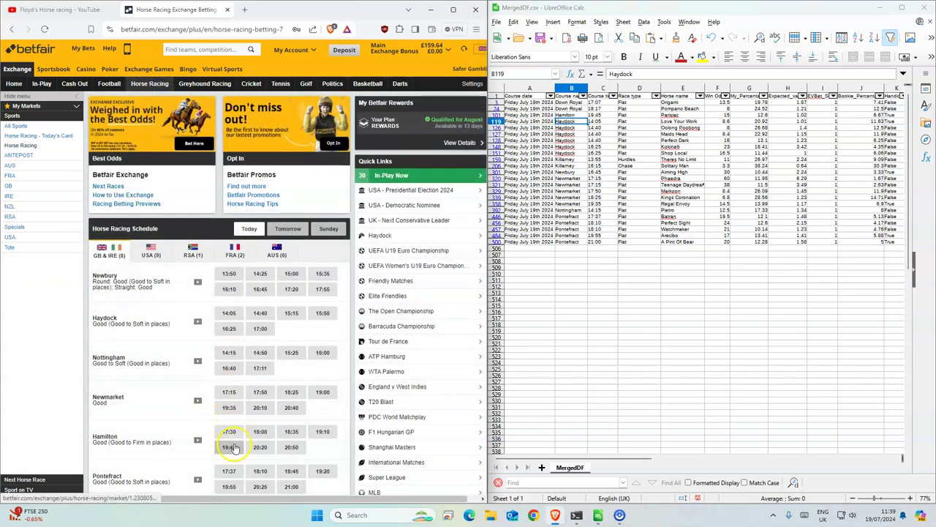
left_click(230, 313)
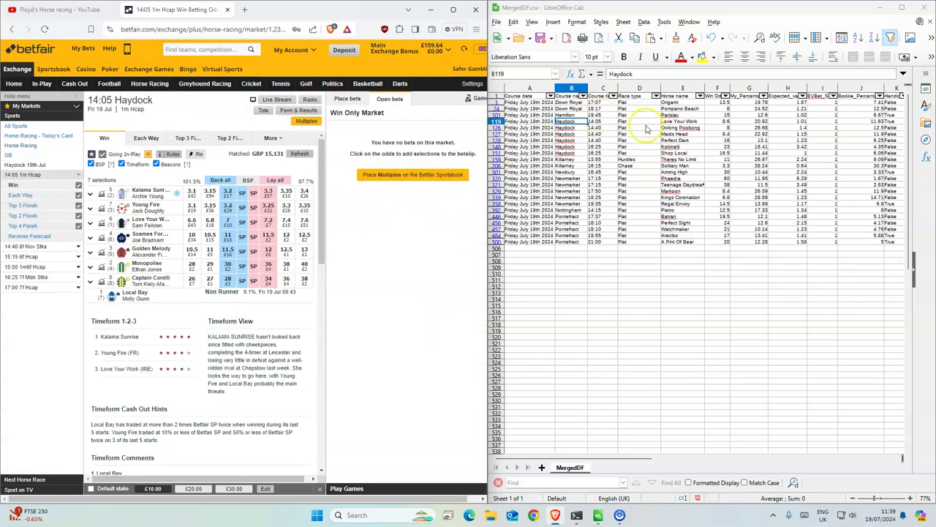
left_click(231, 223)
left_click_drag(604, 121, 744, 125)
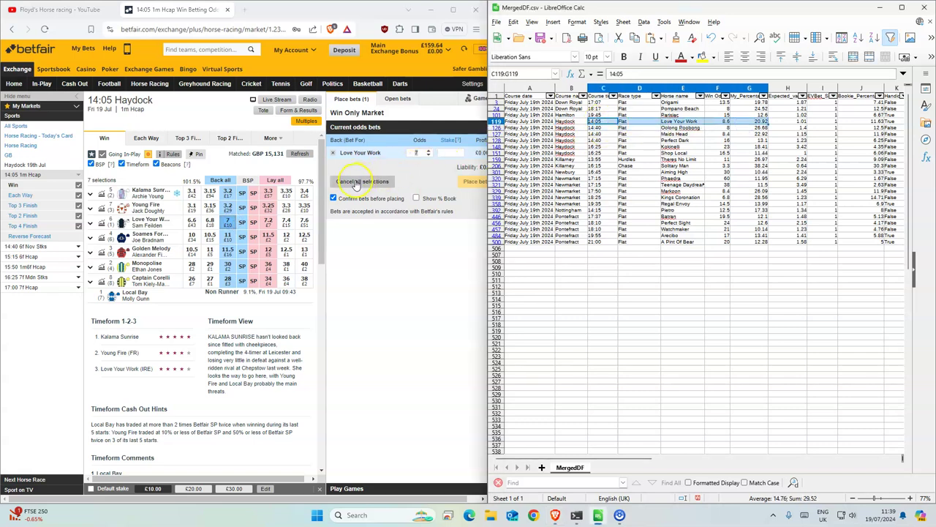
left_click(450, 152)
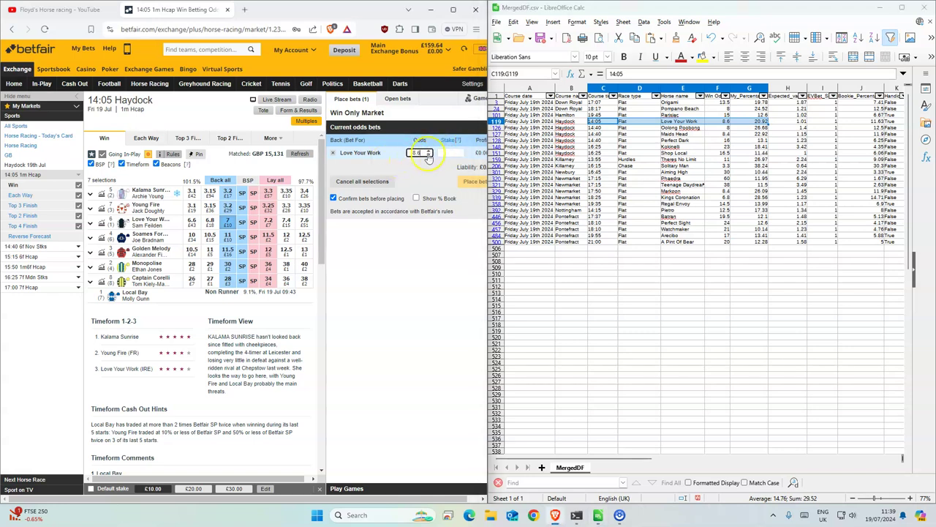
left_click(472, 181)
left_click(474, 183)
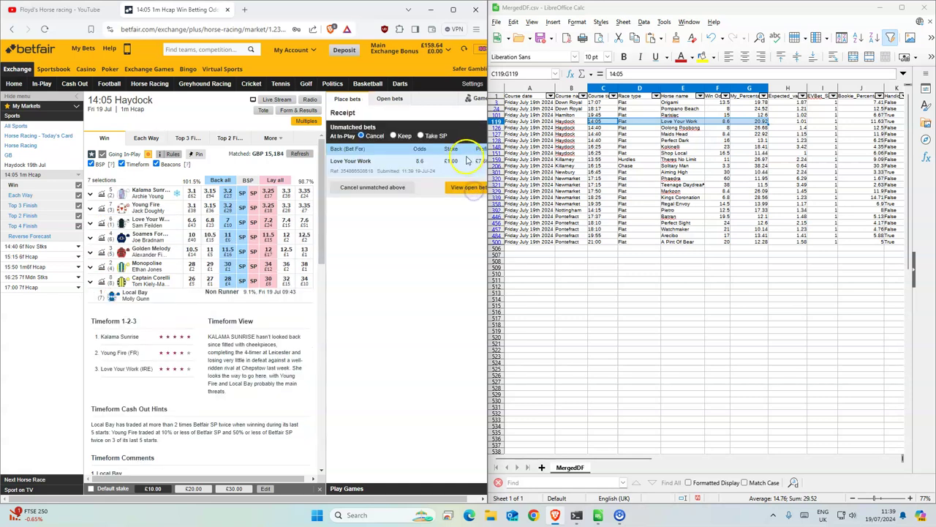
left_click(433, 138)
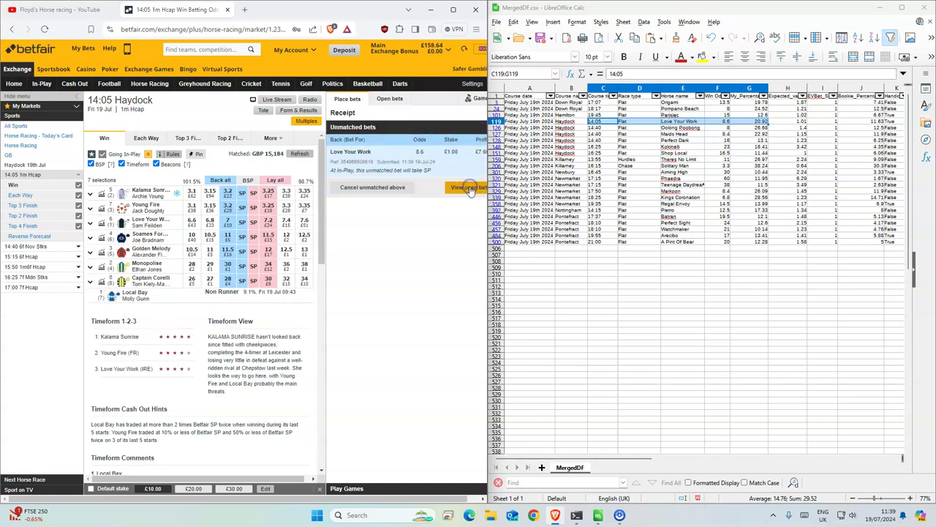
Step: Look up the spreadsheet's 14:40 Haydock selections and place a £1 back bet on Oolong Poobong at odds of 8.8
left_click_drag(599, 127, 710, 141)
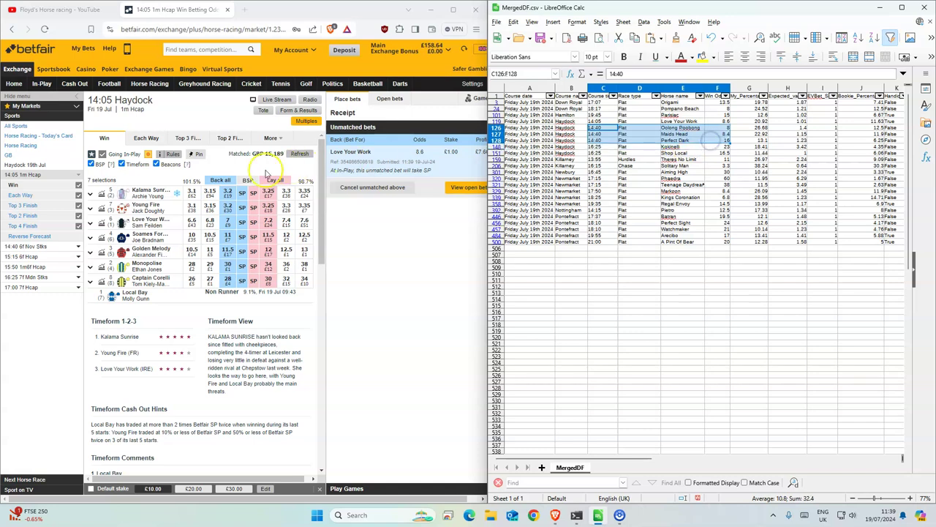
left_click(25, 247)
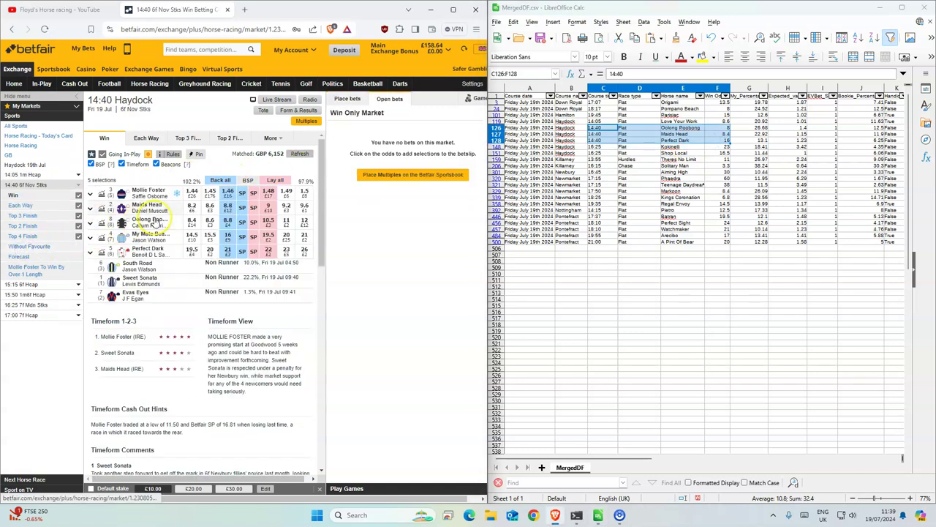
left_click(227, 222)
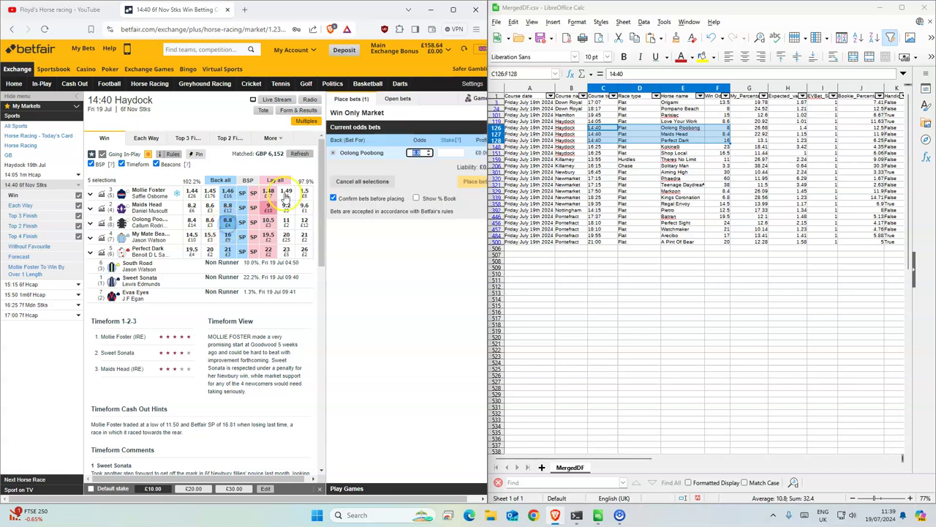
left_click(469, 149)
type("1")
left_click(472, 183)
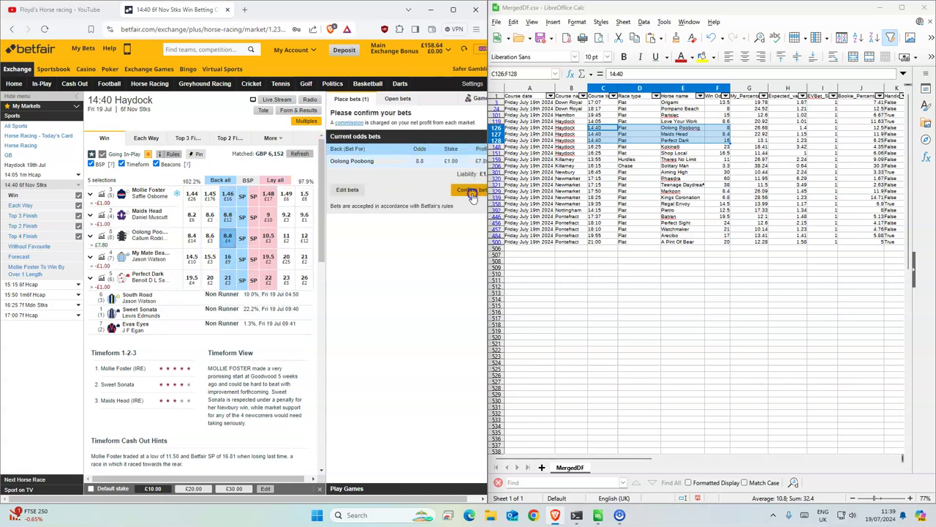
left_click(472, 197)
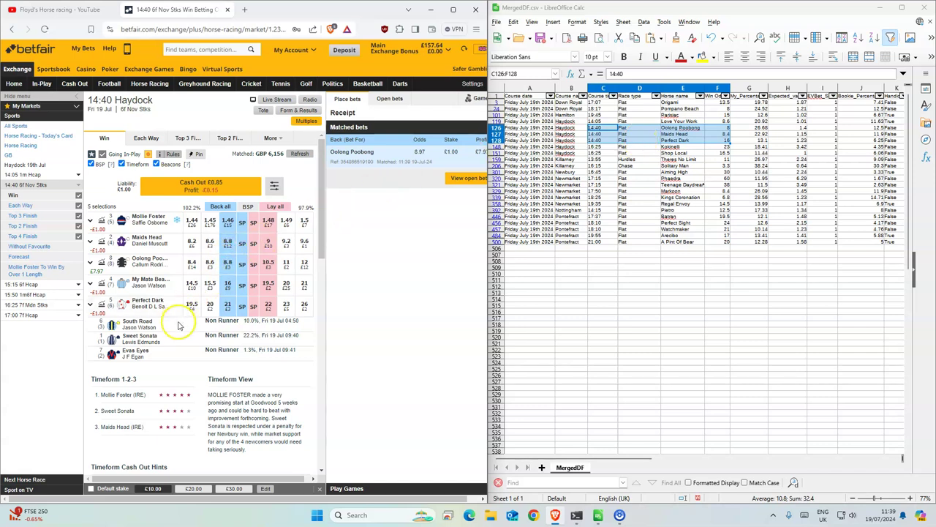
Step: Back Maids Head at odds of 8.8 and Perfect Dark at 21 in the 14:40 Haydock market for £1 each
left_click(227, 242)
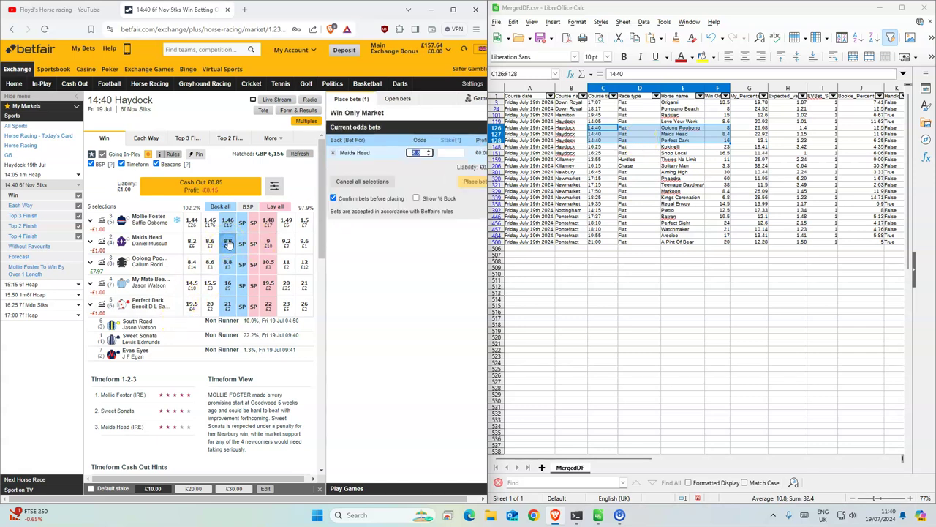
left_click(227, 306)
left_click(452, 153)
type("1")
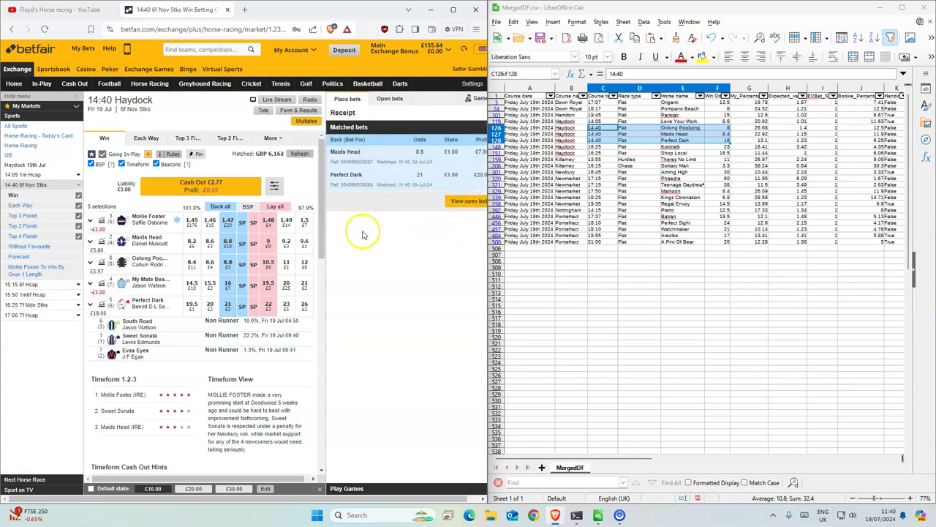
Step: Look up the spreadsheet's 16:25 Haydock selections and add back bets on Kokinelli and Shop Local in that race's win market
left_click_drag(602, 146, 711, 153)
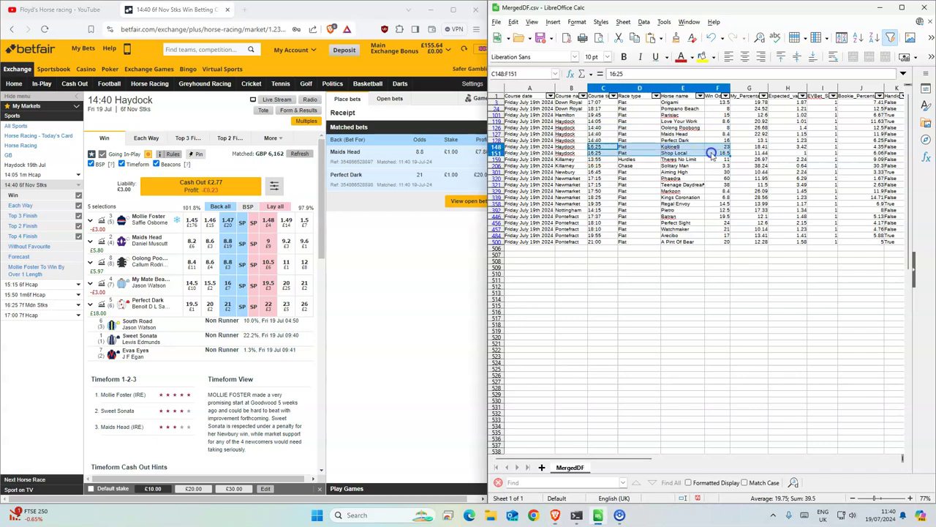
left_click(26, 306)
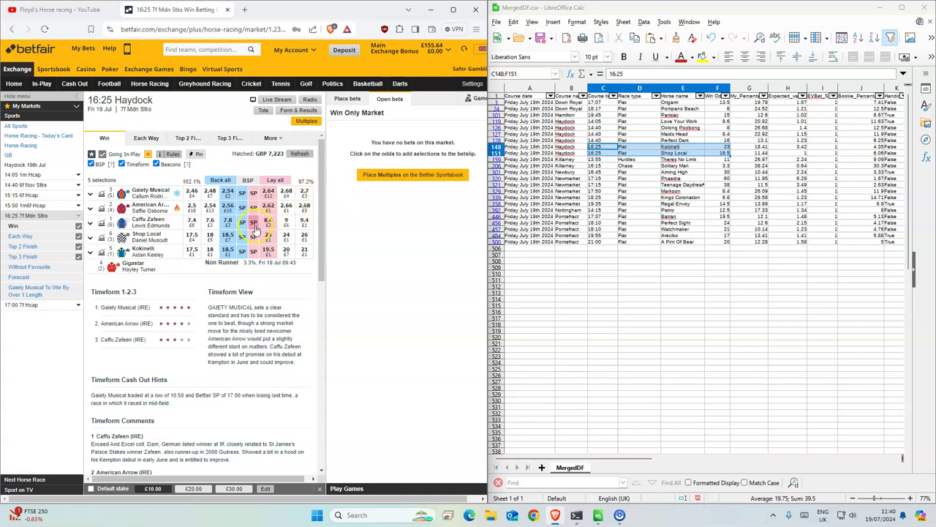
left_click(231, 253)
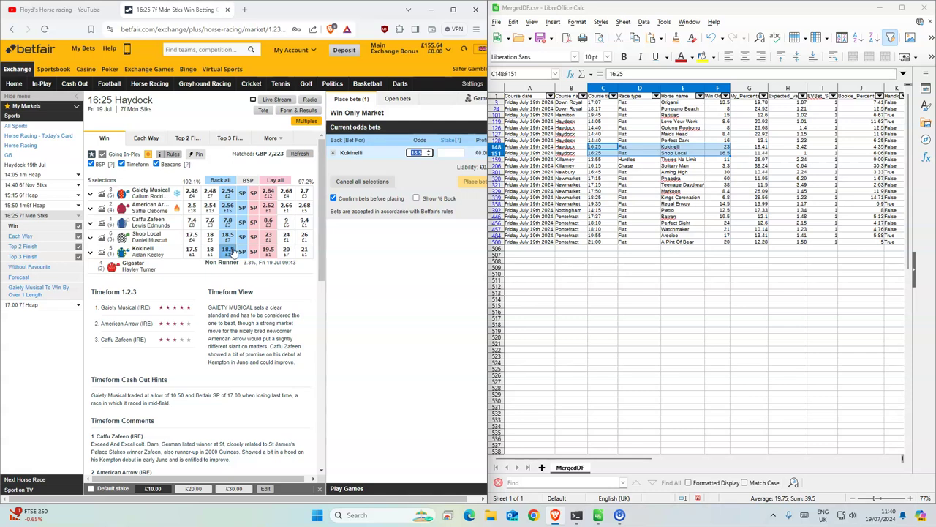
left_click(231, 239)
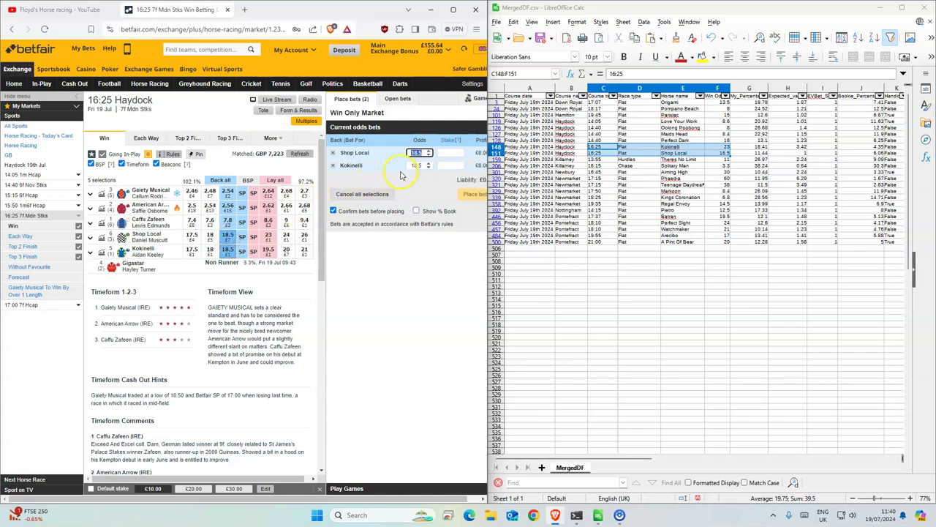
Step: Place £1 back bets on Shop Local at 18.5 and Kokinelli at 23, setting the unmatched Kokinelli bet to take SP
left_click(451, 152)
type("1")
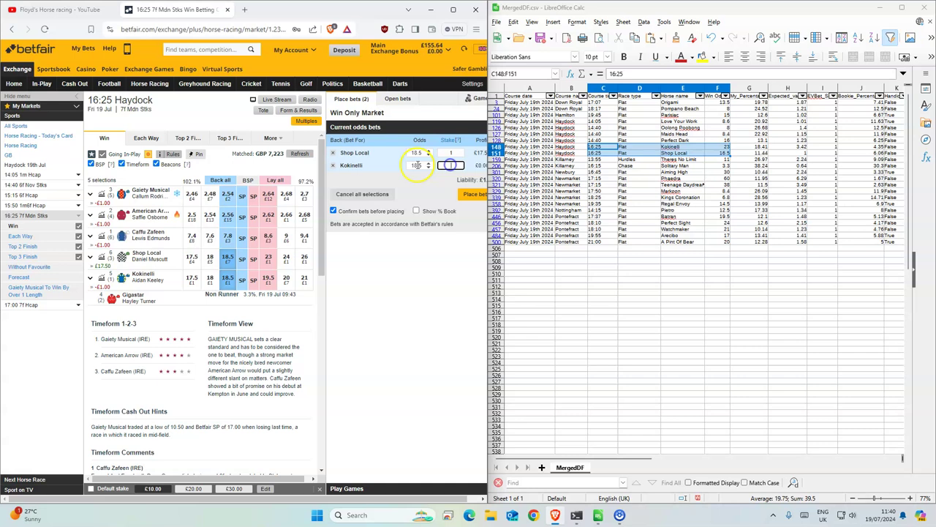
left_click(414, 165)
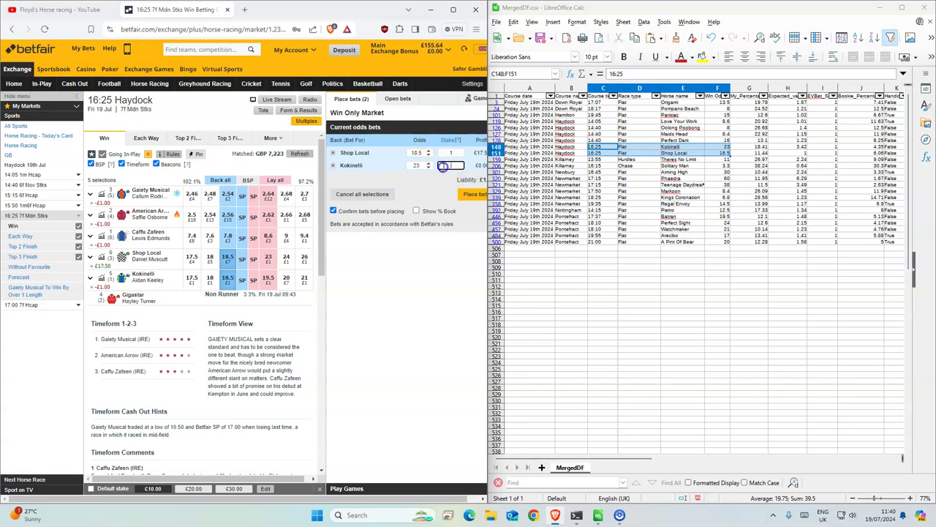
left_click(472, 194)
left_click(472, 202)
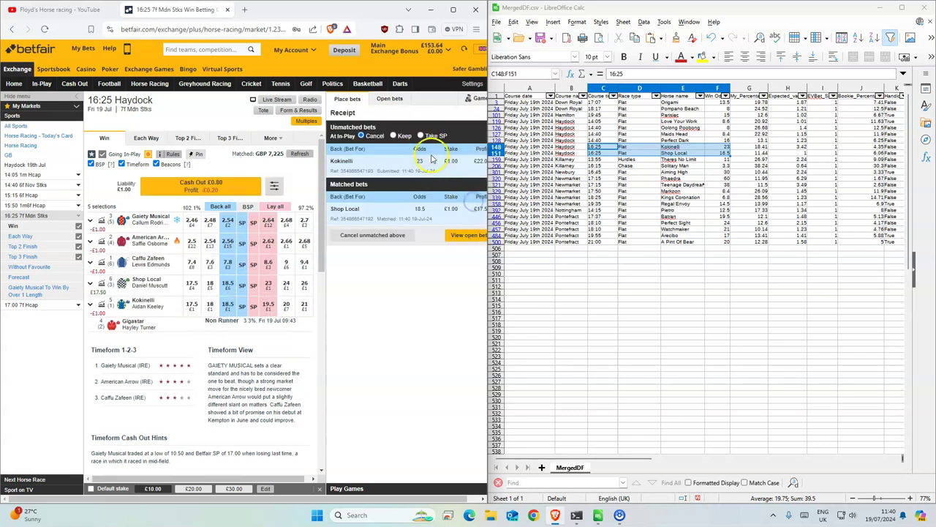
left_click(421, 136)
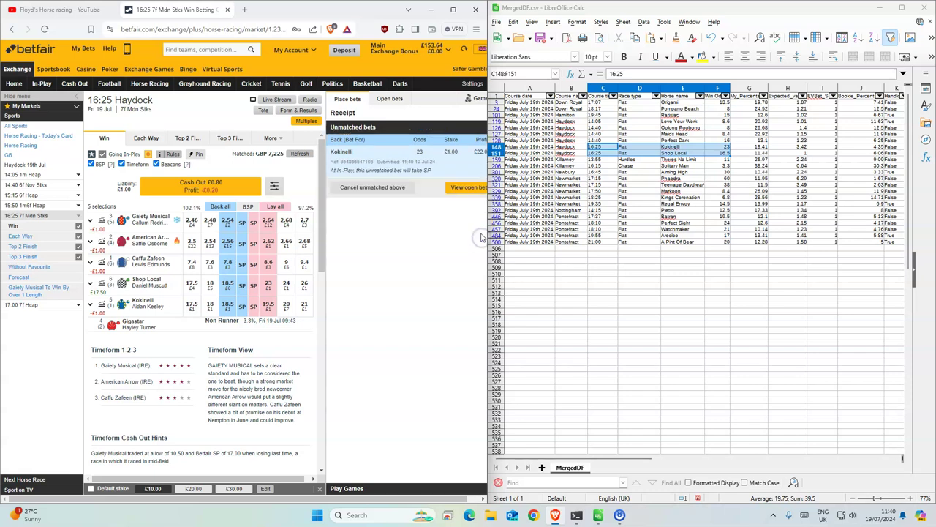
Step: Find the 13:55 Killarney market and place a £1 back bet on Theres No Limit at odds of 11
left_click(152, 84)
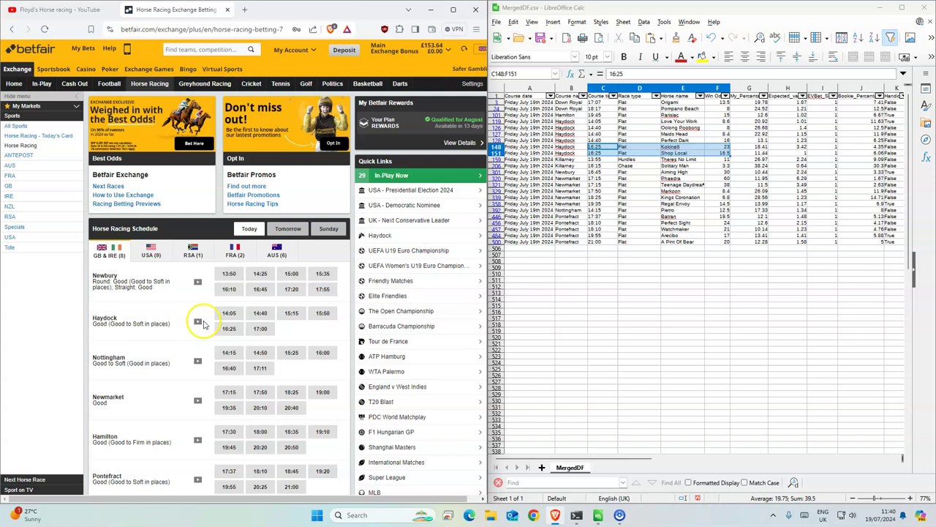
scroll(192, 408, "down", 1)
scroll(192, 408, "down", 1)
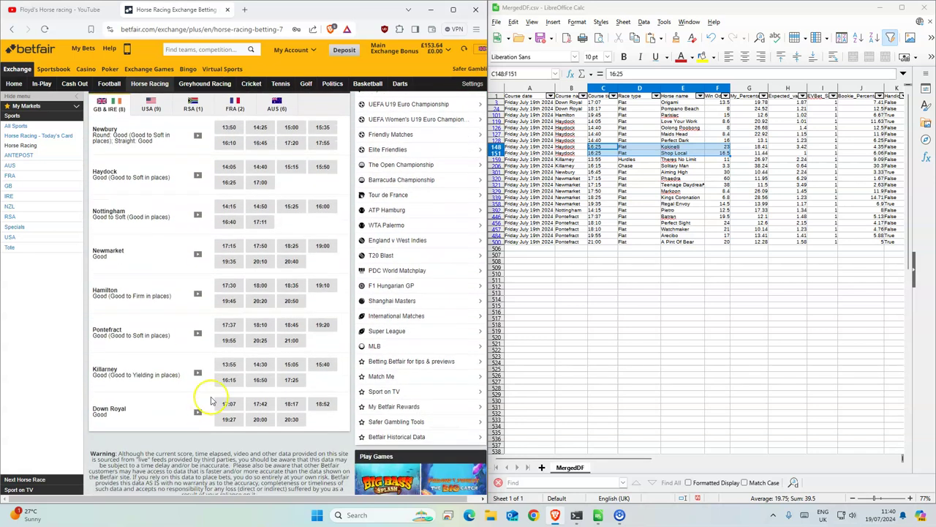
left_click(226, 357)
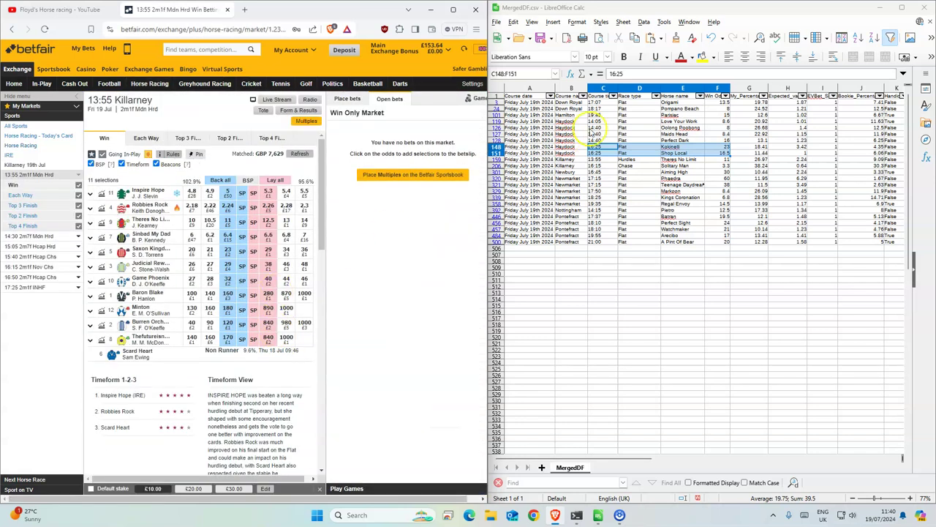
left_click(677, 159)
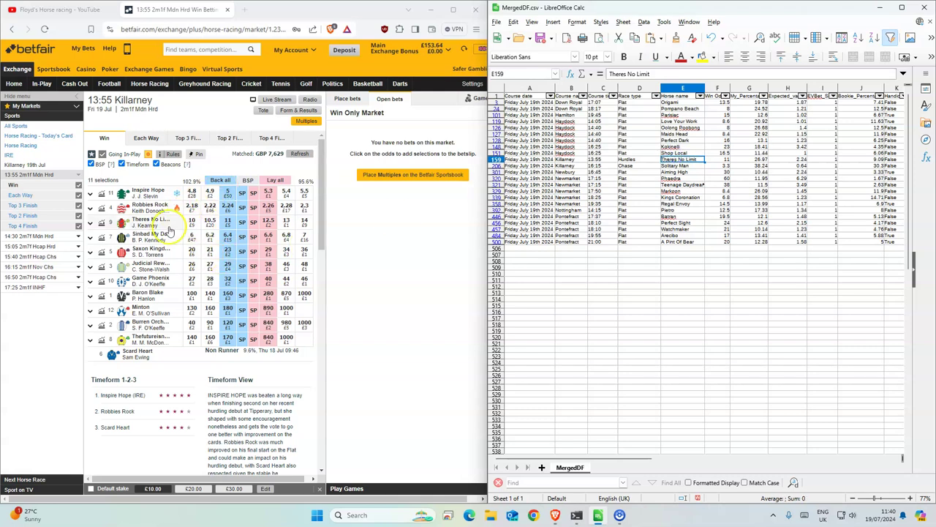
left_click(227, 220)
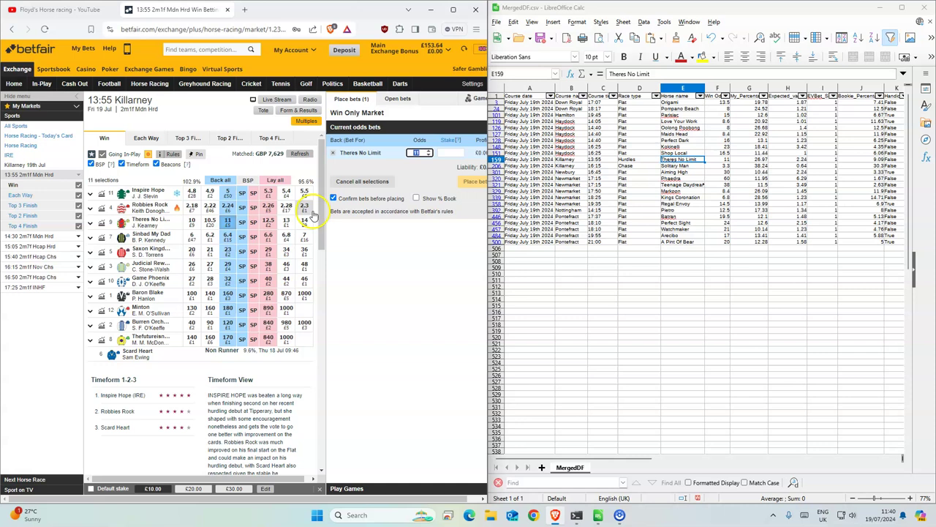
left_click(448, 152)
type("1")
left_click(463, 182)
left_click(464, 186)
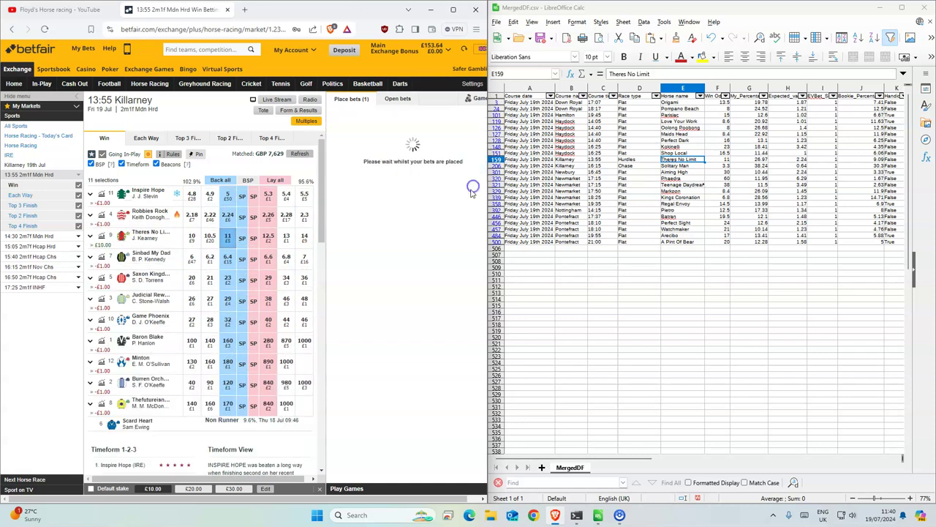
Step: Look up the spreadsheet's 16:15 Killarney selection and back Solitary Man for £1 at odds of 3.45
left_click(674, 166)
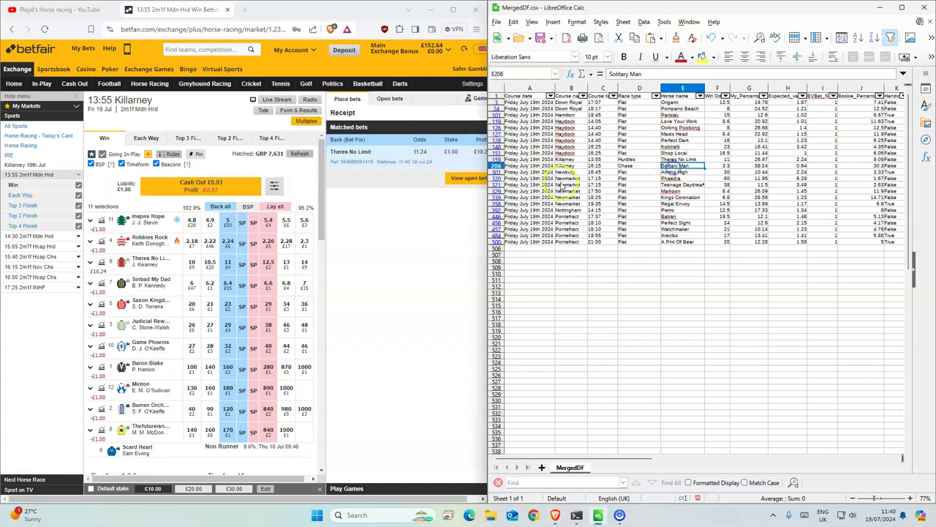
left_click(29, 277)
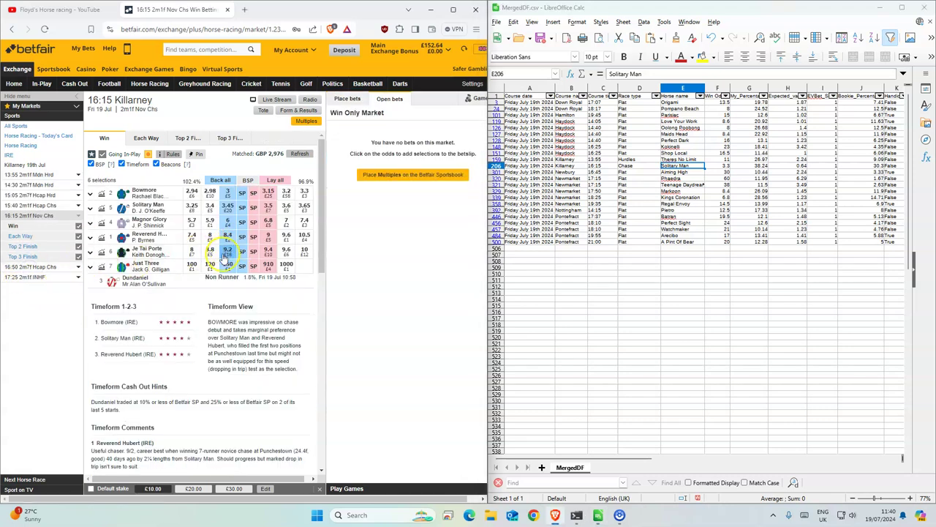
left_click(230, 210)
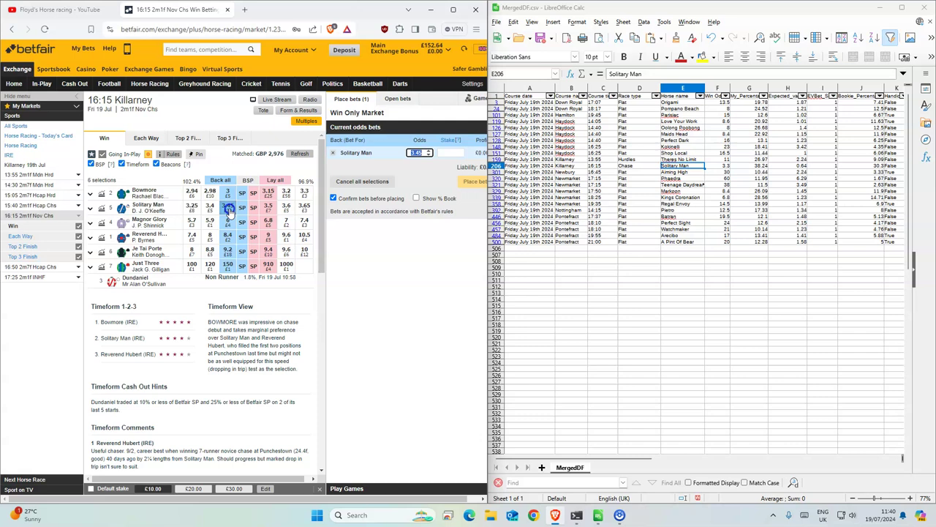
left_click(452, 152)
type("1")
left_click(475, 182)
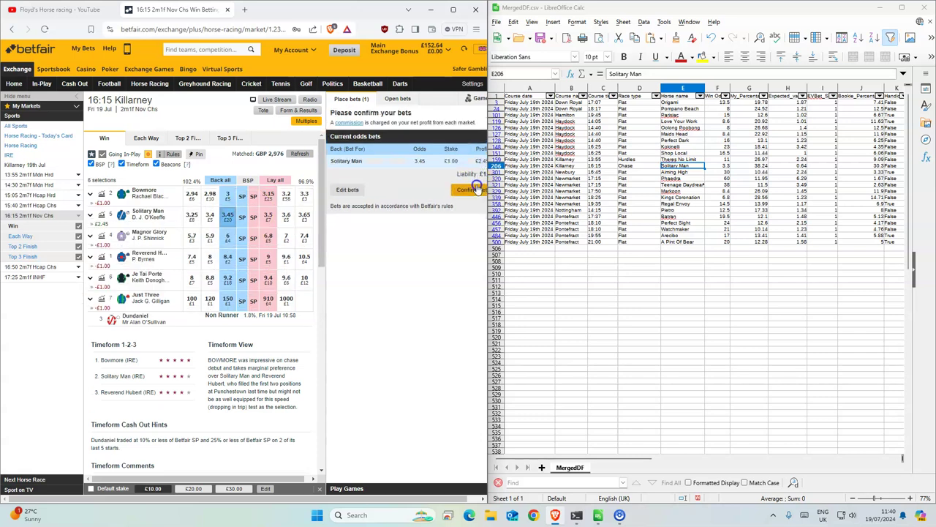
left_click(474, 184)
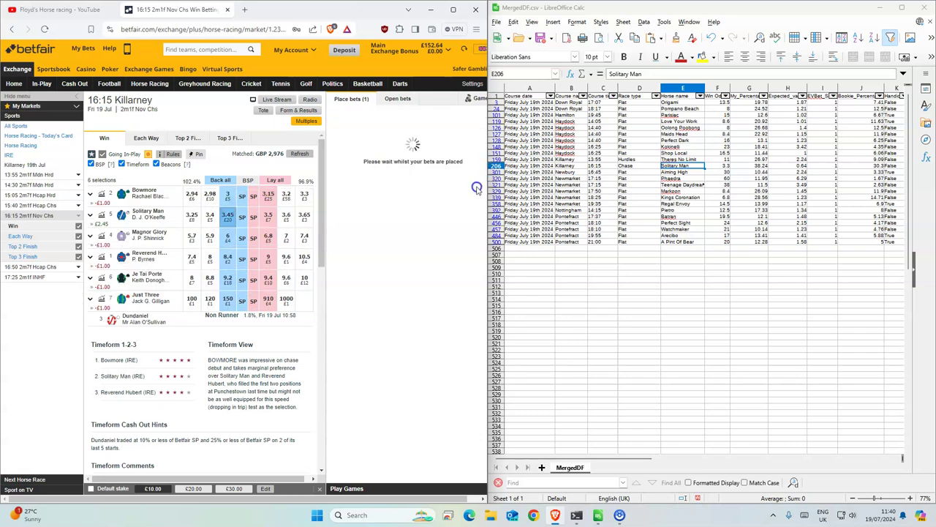
Step: Find the 16:45 Newbury market and place a £1 back bet on Aiming High at odds of 38
left_click(592, 173)
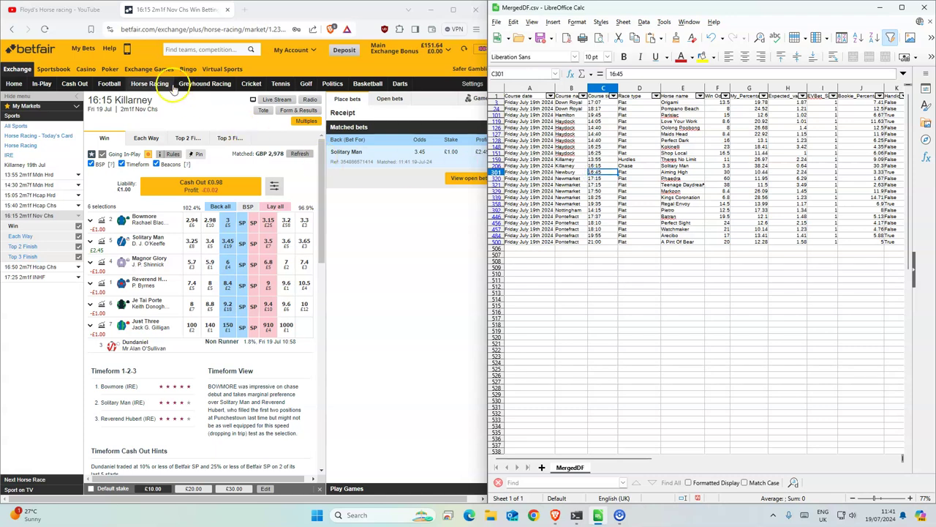
left_click(150, 84)
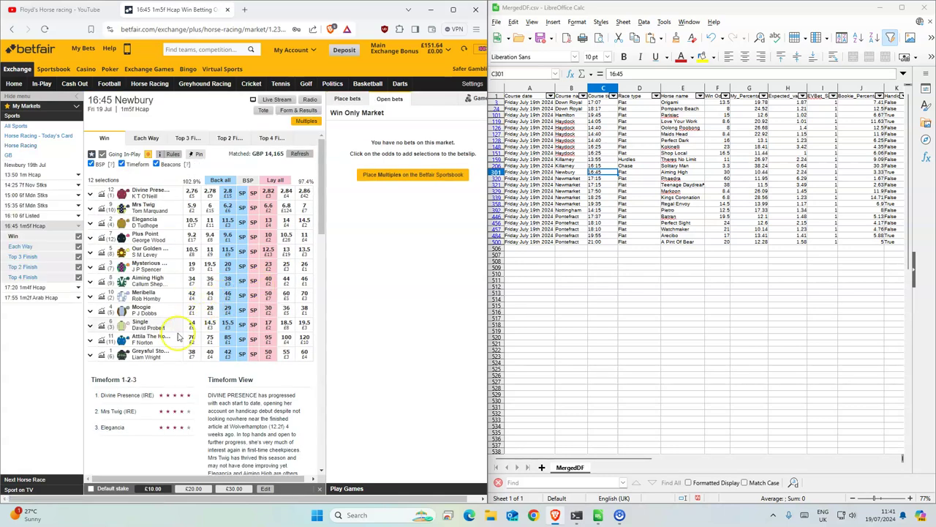
left_click(228, 280)
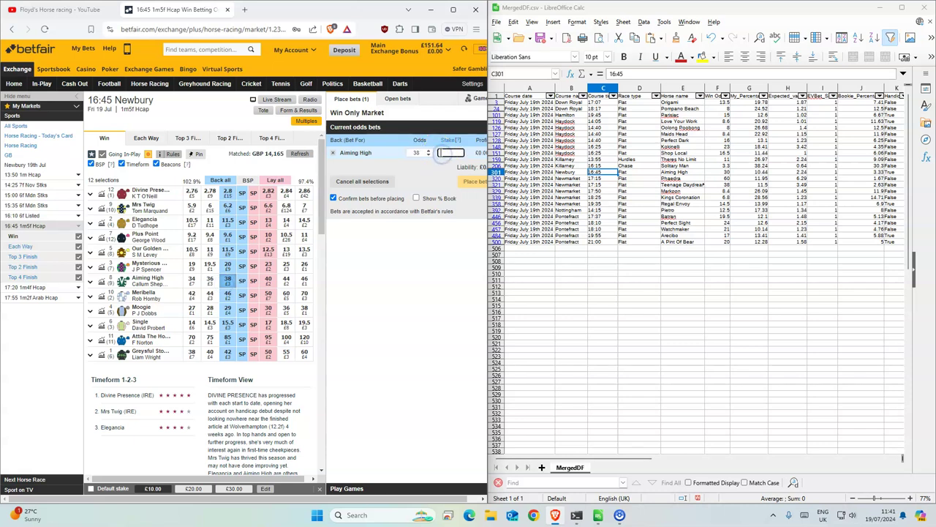
type("1")
left_click(474, 181)
left_click(476, 182)
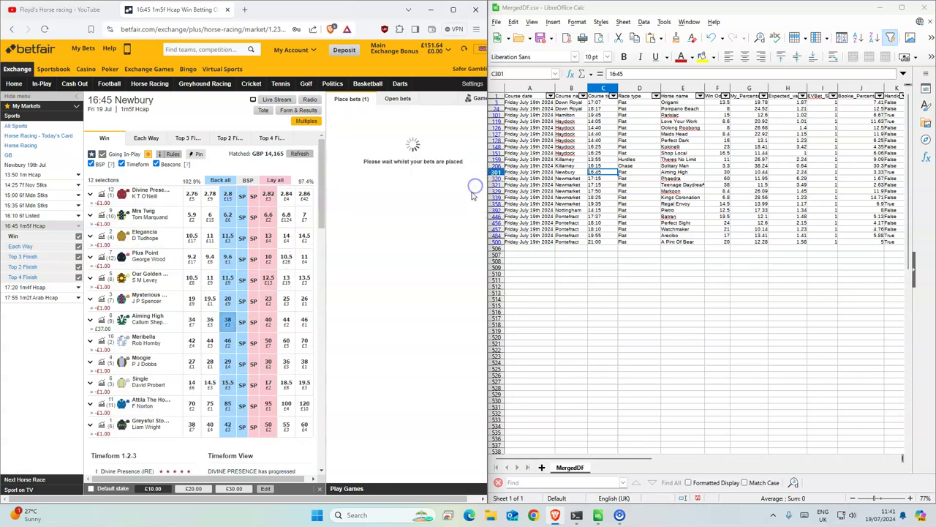
Step: Look up the spreadsheet's two 17:15 Newmarket selections and open the win market for that race
left_click(596, 179)
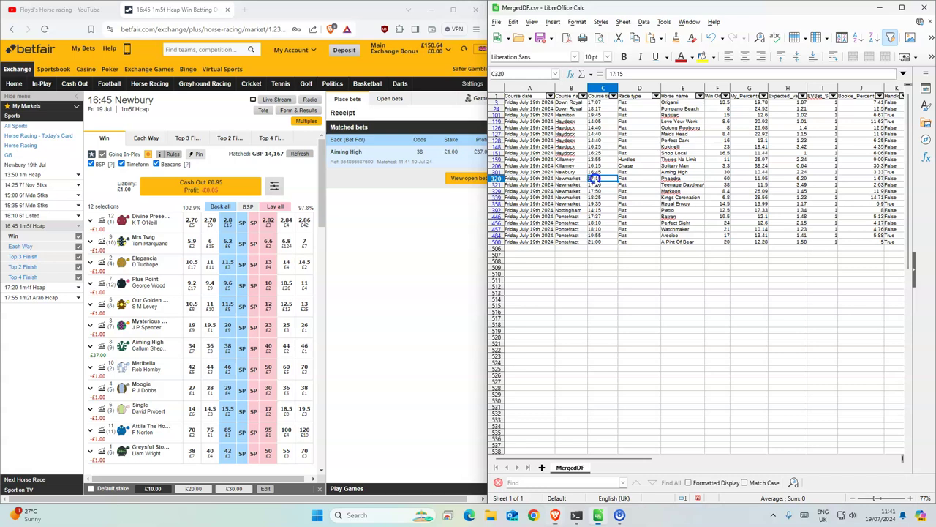
left_click_drag(596, 180, 683, 187)
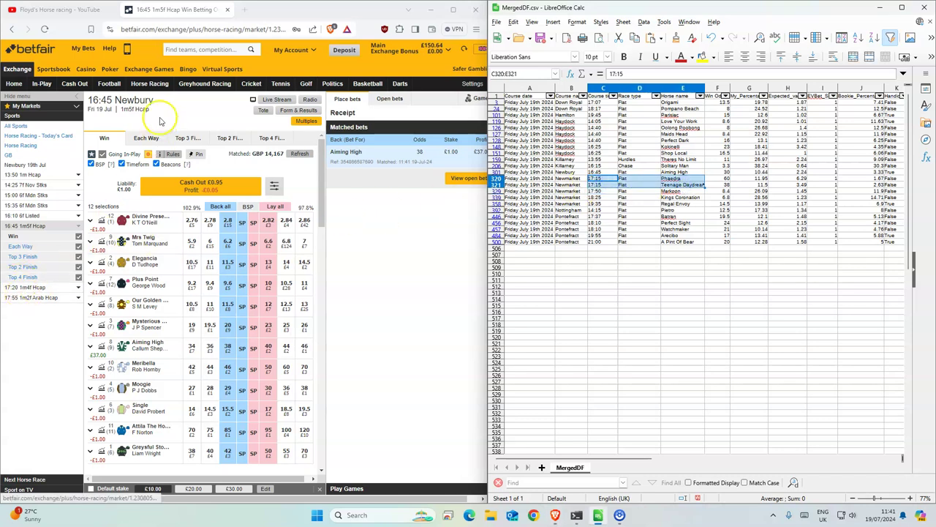
left_click(149, 84)
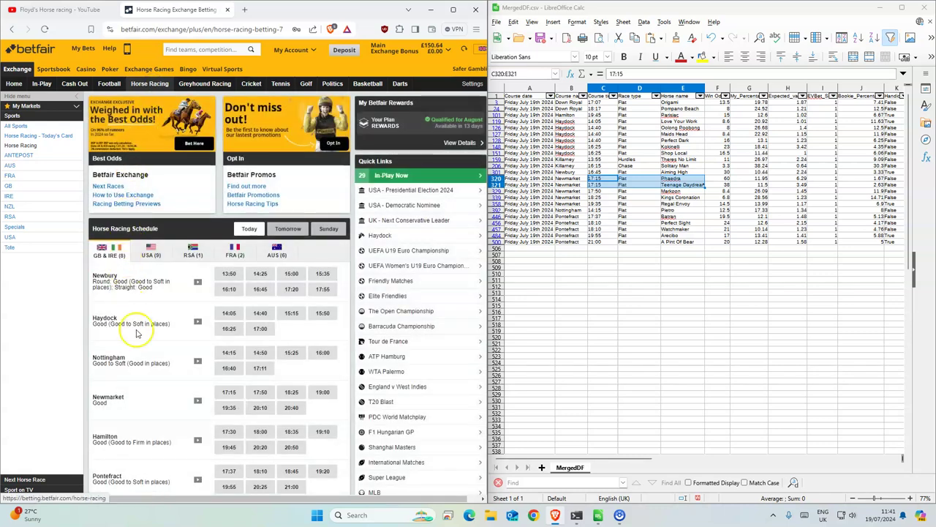
scroll(204, 366, "down", 2)
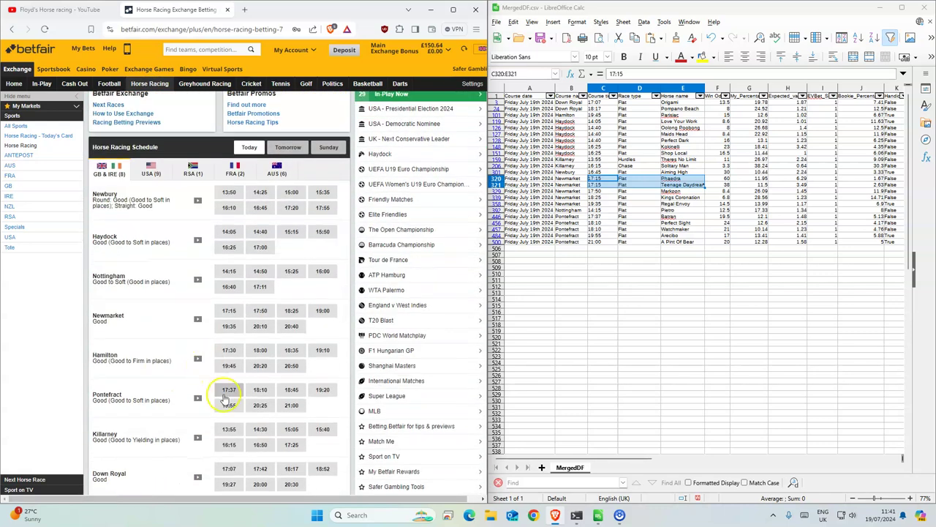
scroll(224, 388, "down", 2)
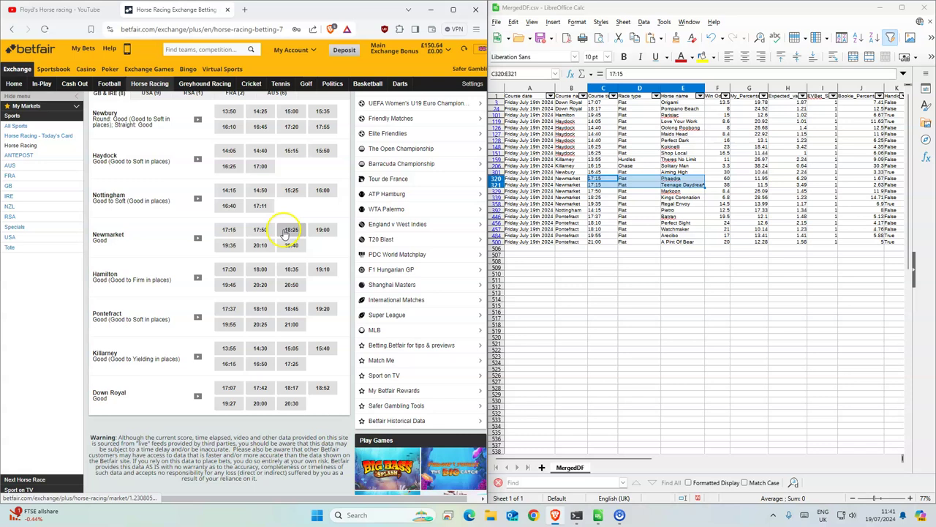
left_click(229, 231)
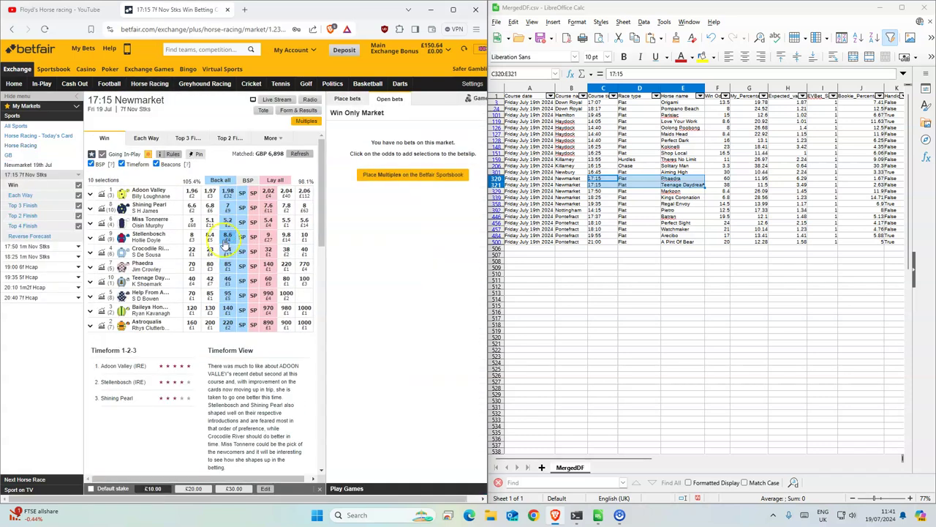
Step: Back Phaedra at odds of 85 and Teenage Daydream at 46 in the 17:15 Newmarket market for £1 each
left_click(227, 267)
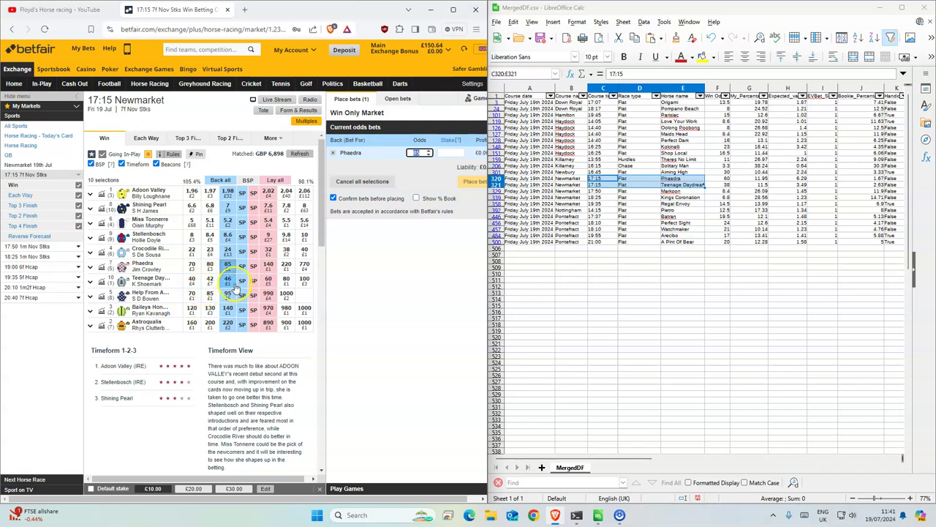
left_click(232, 284)
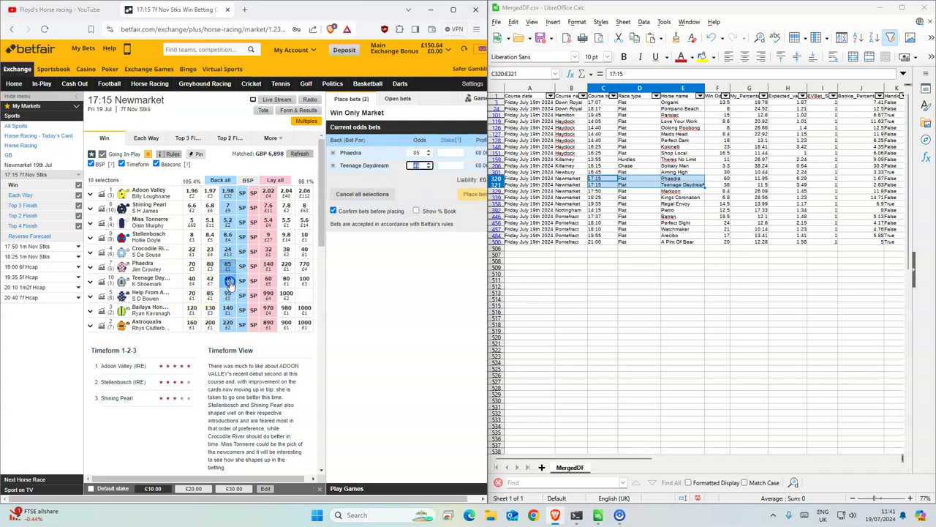
left_click(450, 152)
left_click(465, 193)
left_click(468, 193)
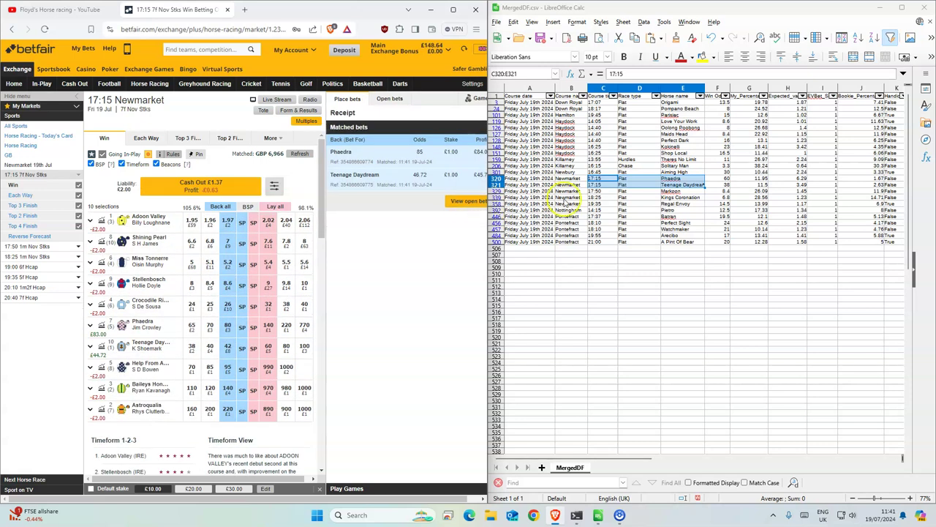
Step: Look up the spreadsheet's 17:50 Newmarket selection and back Markoon for £1 at odds of 9
left_click(605, 191)
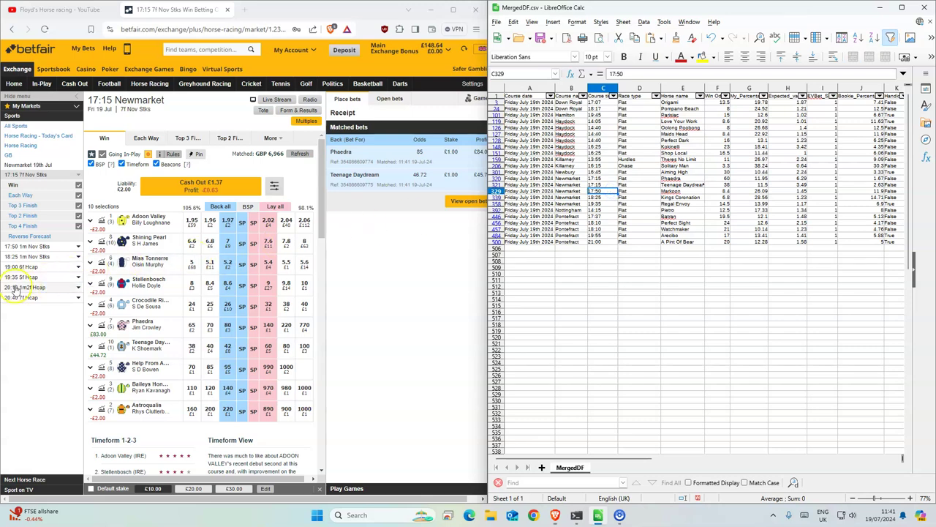
left_click(30, 246)
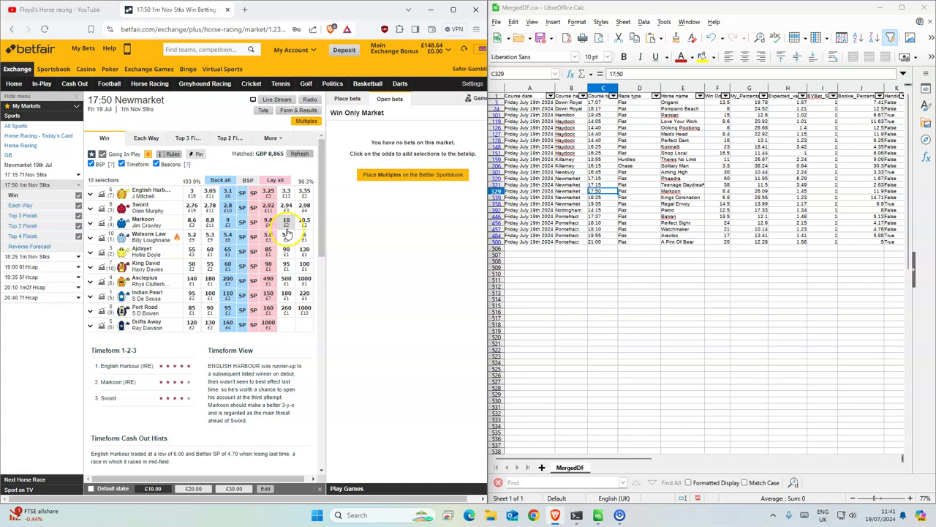
left_click(226, 223)
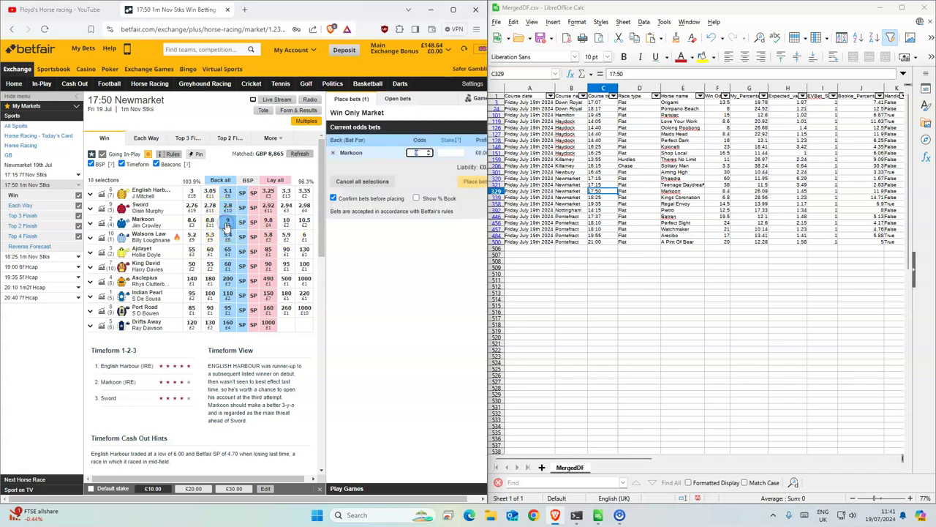
type("1")
key("Return")
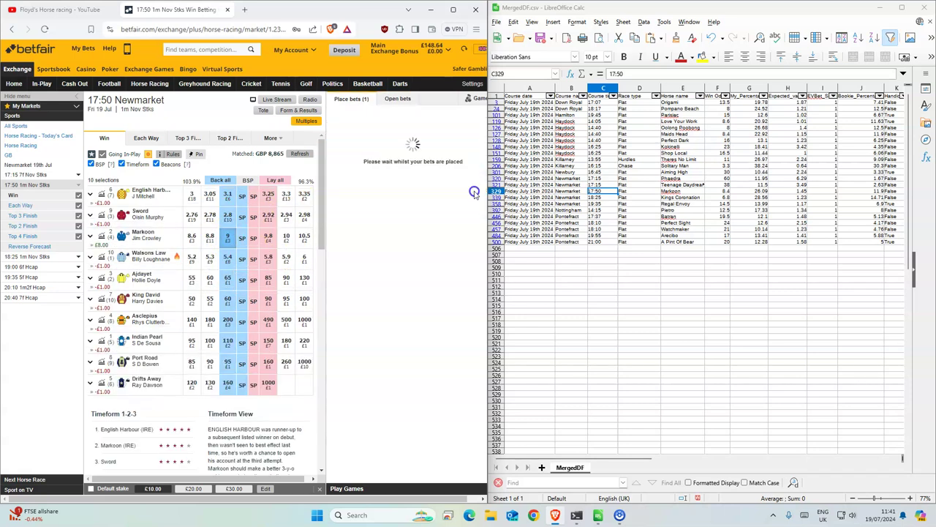
Step: Look up the spreadsheet's 18:25 Newmarket selection and back Kings Coronation for £1 at odds of 6.8
left_click(599, 198)
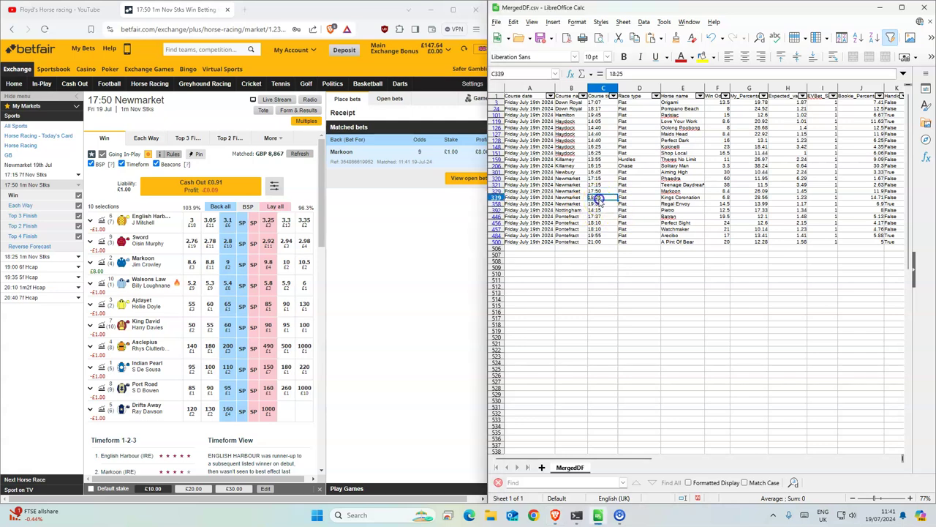
left_click_drag(601, 201, 696, 197)
left_click(28, 256)
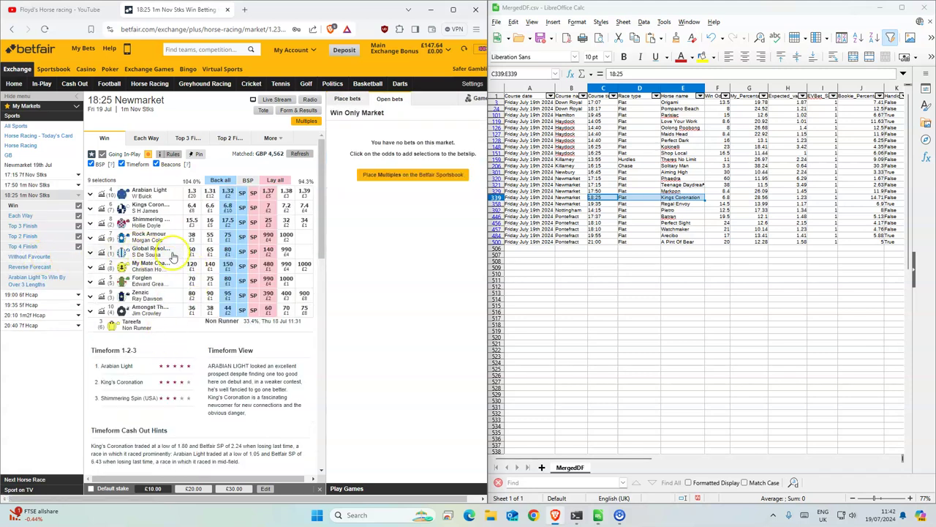
left_click(227, 207)
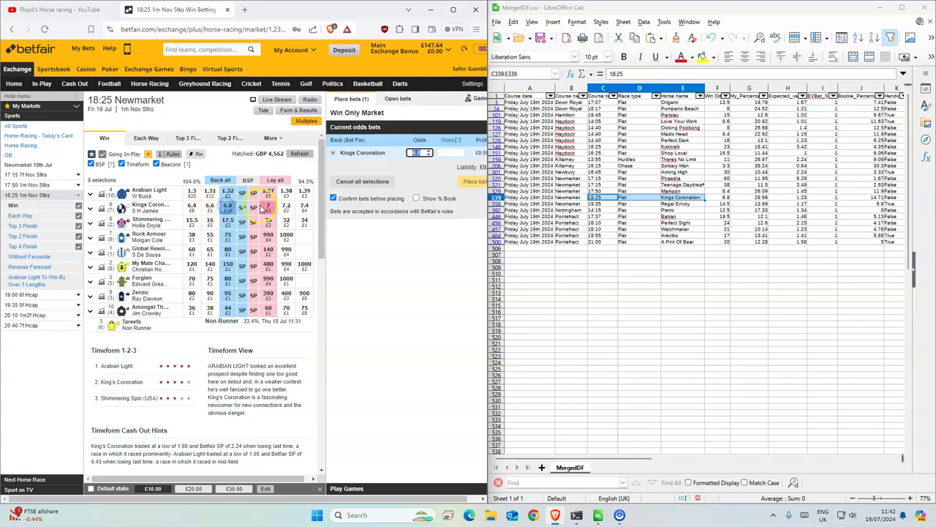
type("1")
left_click(472, 181)
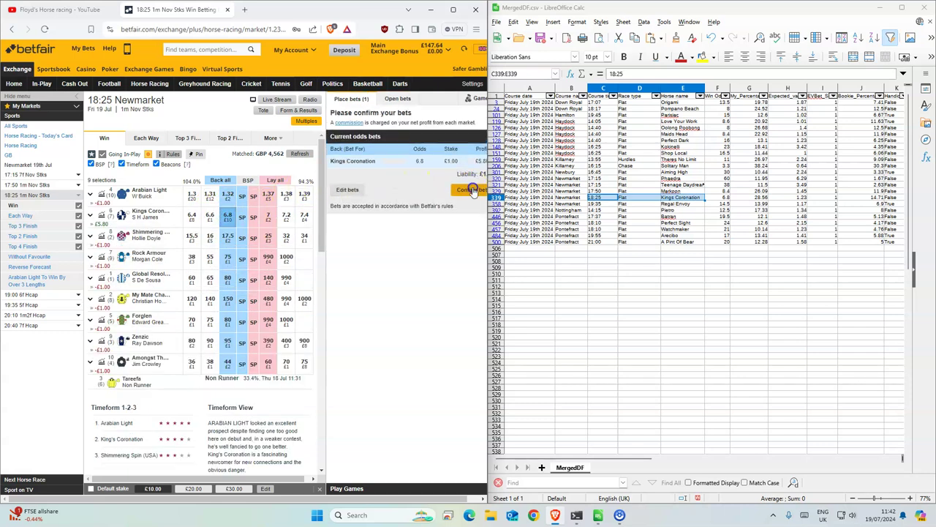
left_click(471, 184)
Step: Open the 19:35 Newmarket market for the spreadsheet's next selection and back Regal Envoy for £1 at odds of 16.5
left_click(607, 204)
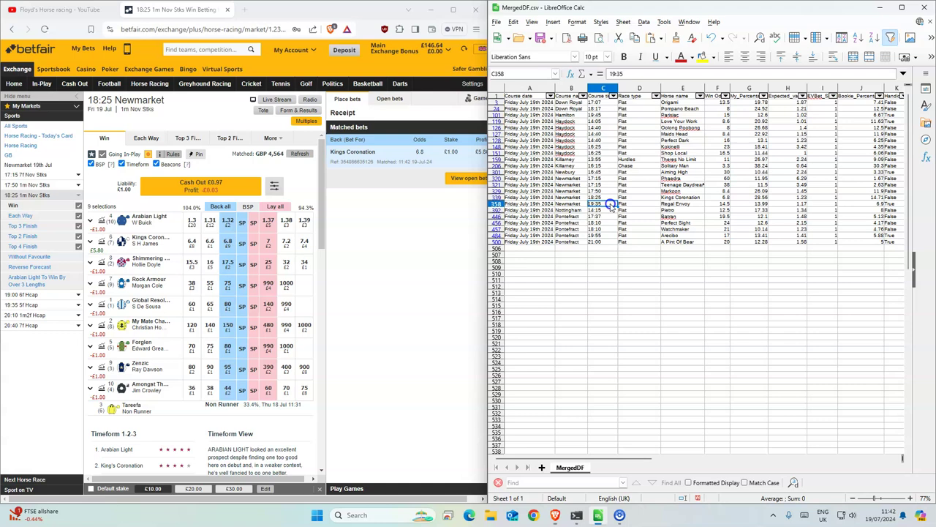
left_click(20, 306)
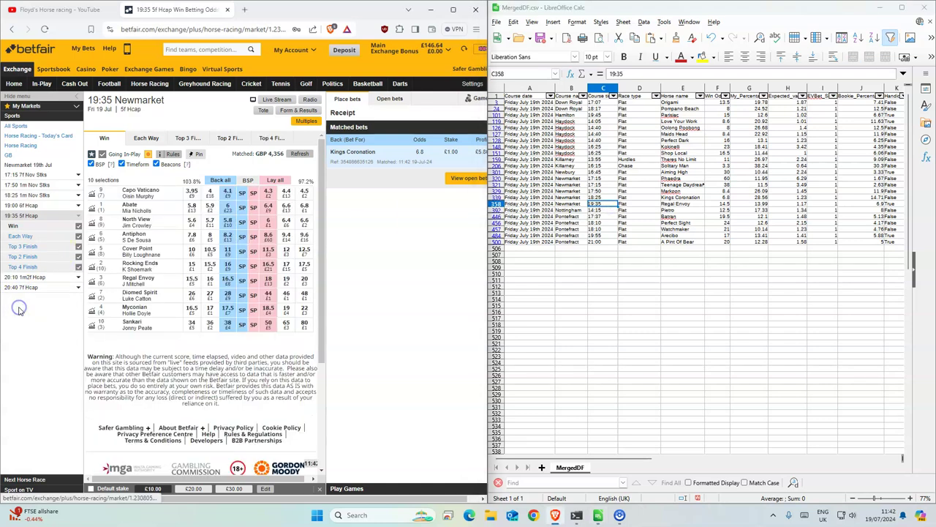
left_click(227, 278)
left_click(441, 152)
type("1")
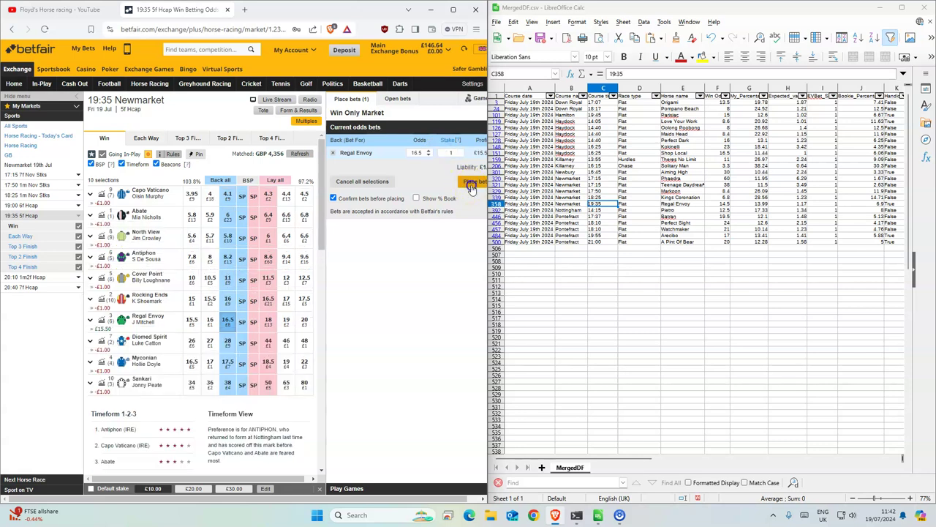
left_click(472, 185)
left_click(470, 184)
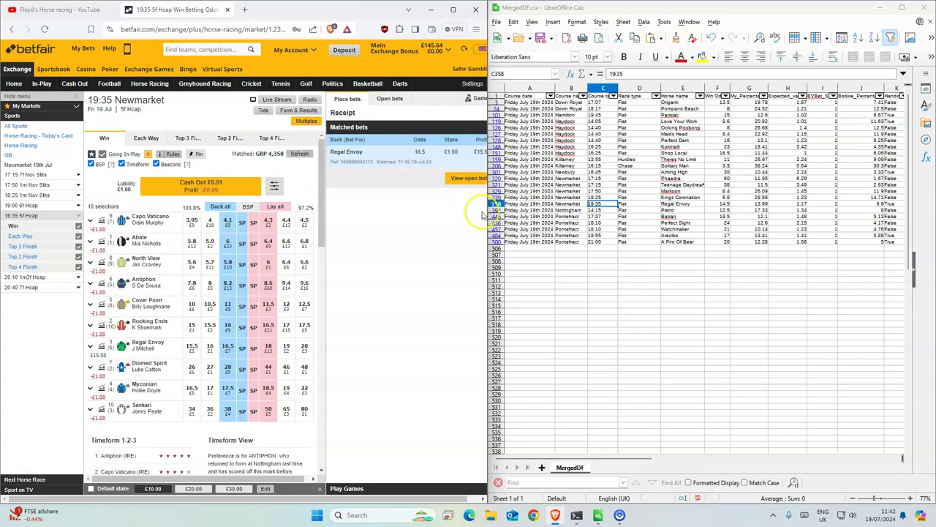
Step: Find the 14:15 Nottingham market in the horse racing schedule and back Pietro for £1 at odds of 16
left_click(599, 211)
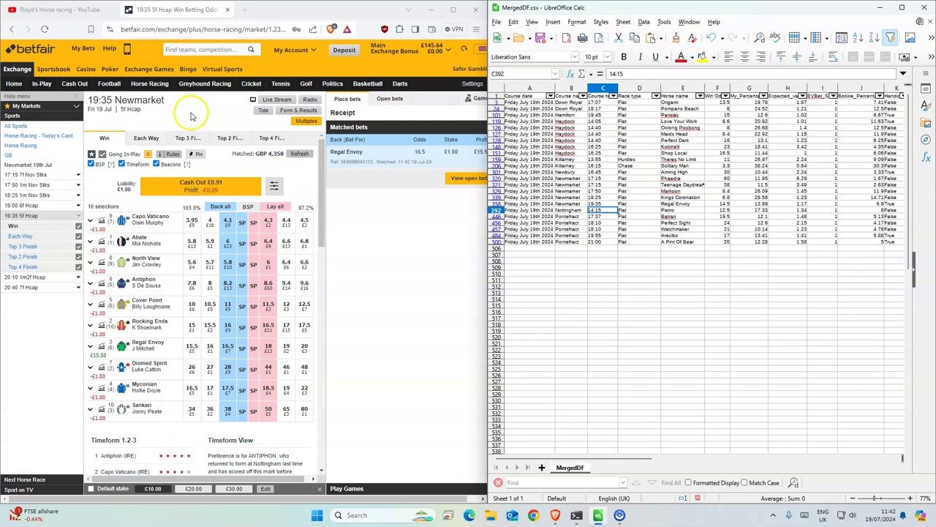
left_click(149, 84)
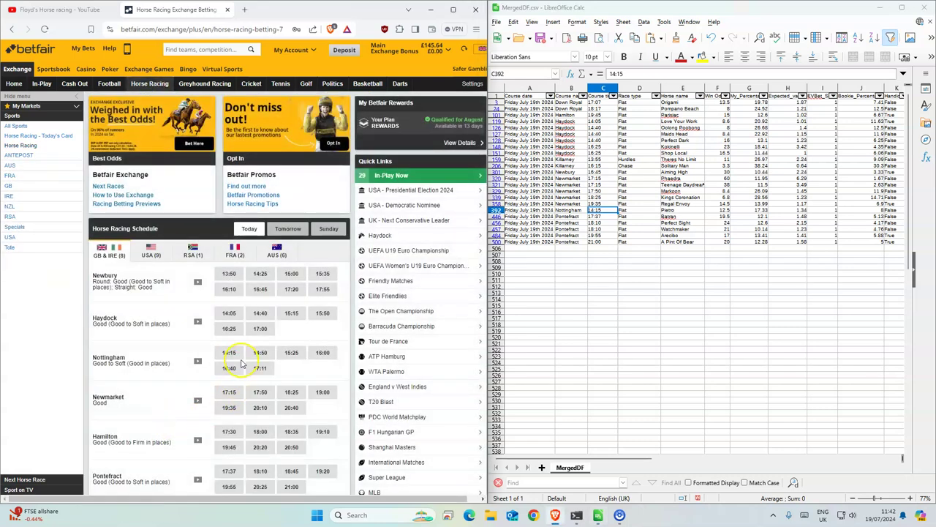
left_click(229, 354)
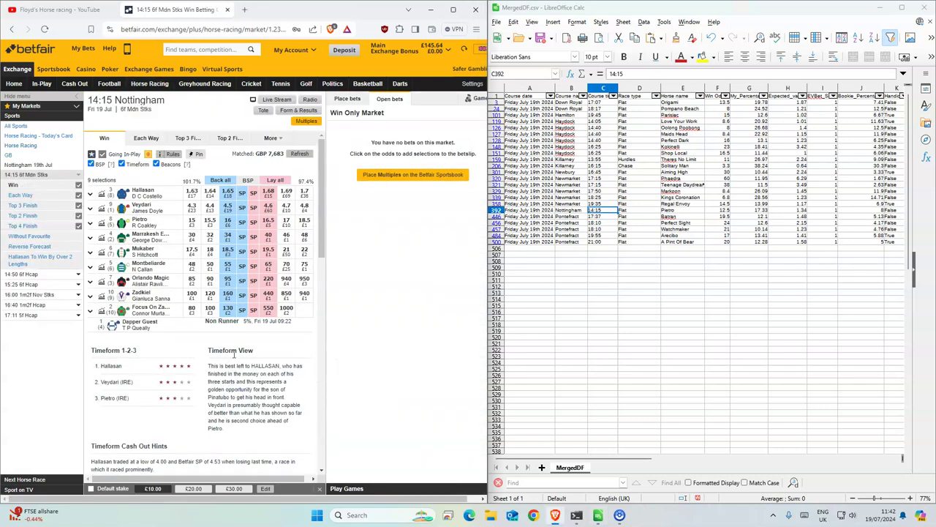
left_click(226, 222)
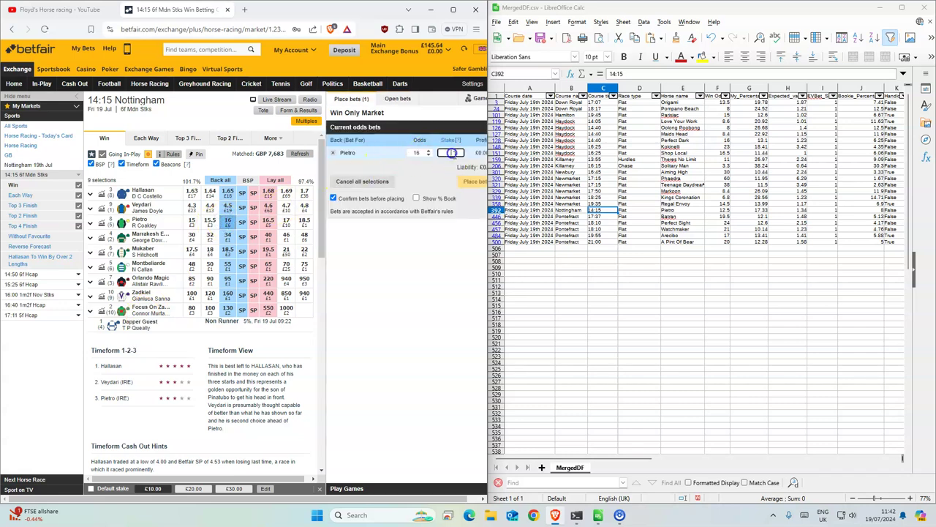
type("1")
left_click(475, 180)
left_click(475, 188)
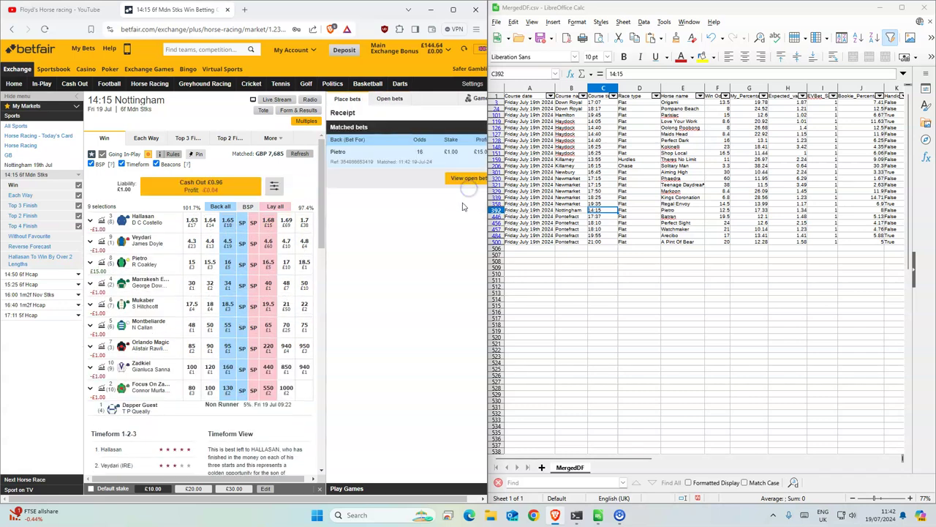
Step: Find the 17:37 Pontefract market in the horse racing schedule and back Batran for £1 at odds of 20
left_click(606, 217)
left_click(150, 84)
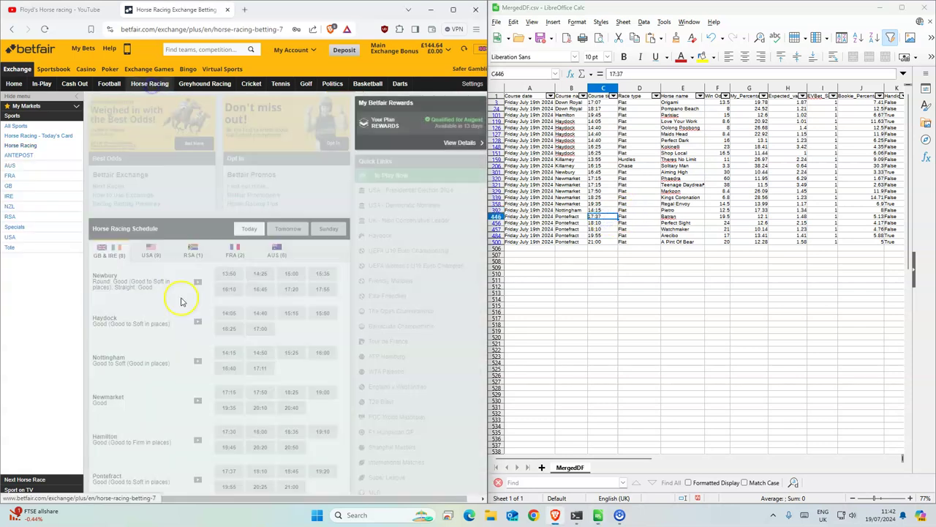
scroll(177, 380, "down", 2)
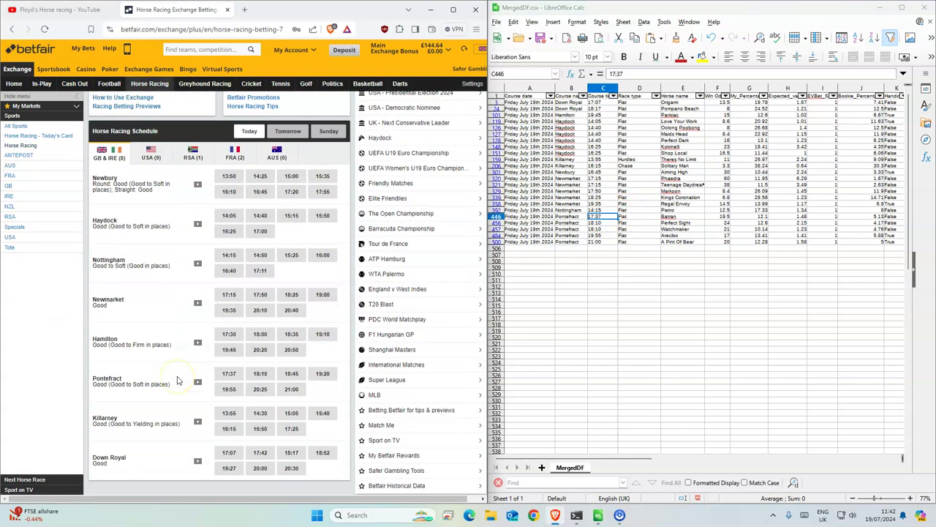
left_click(231, 374)
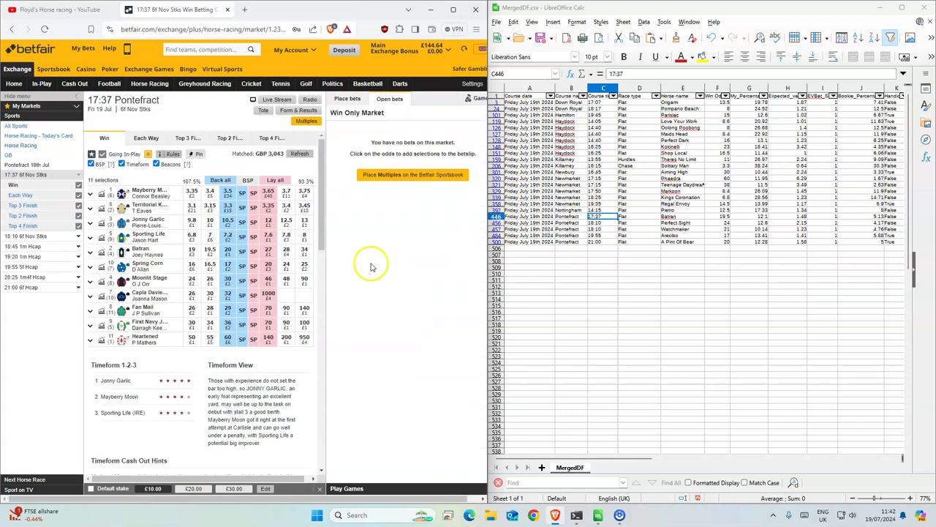
left_click(226, 251)
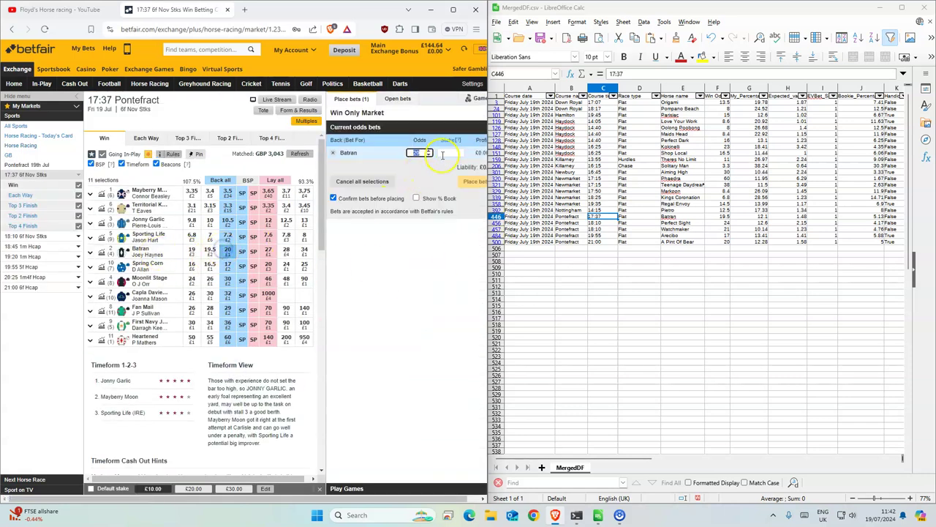
left_click(441, 153)
type("1")
left_click(472, 183)
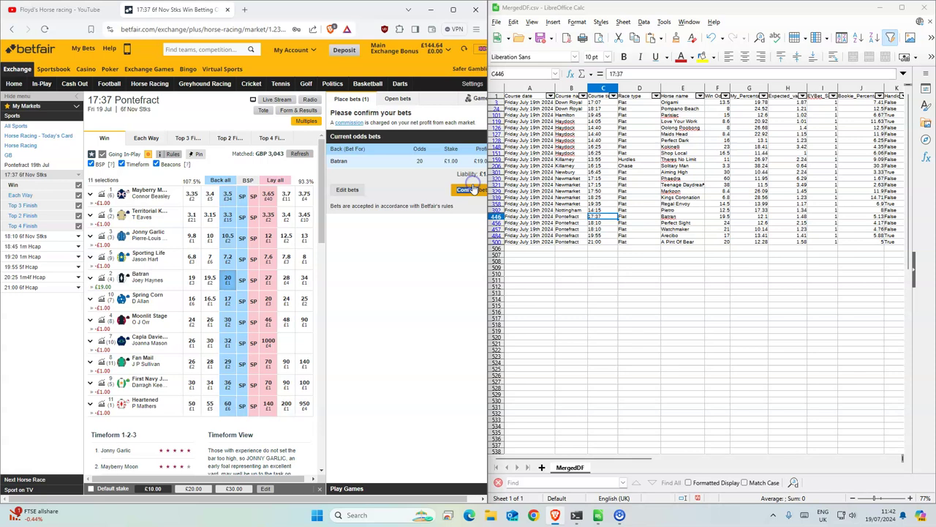
left_click(468, 183)
Step: Open the 18:10 Pontefract market for the spreadsheet's first selection in that race and back Perfect Sight for £1 at odds of 32
left_click(604, 224)
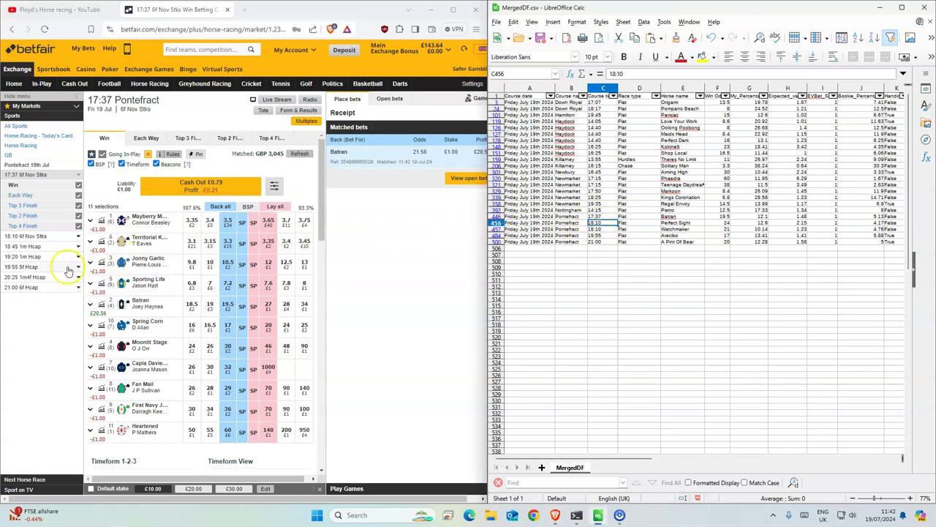
left_click(31, 236)
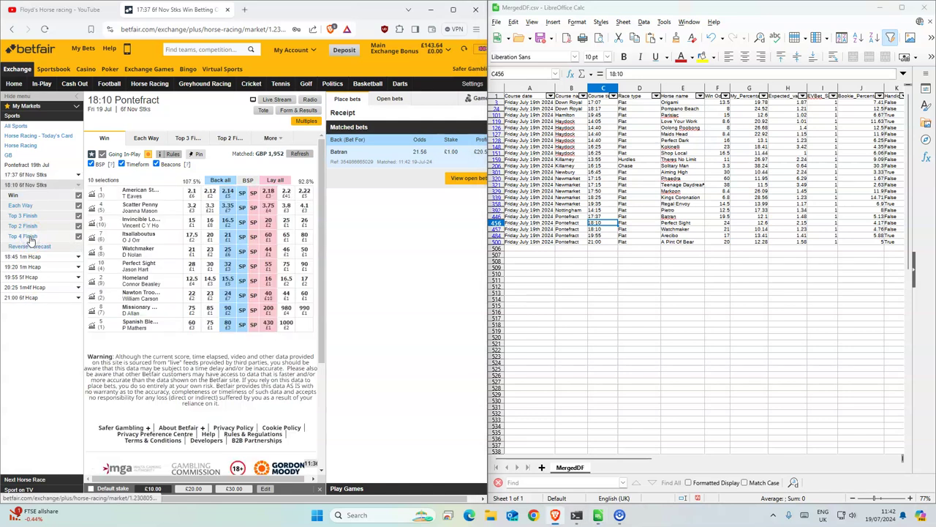
left_click(227, 265)
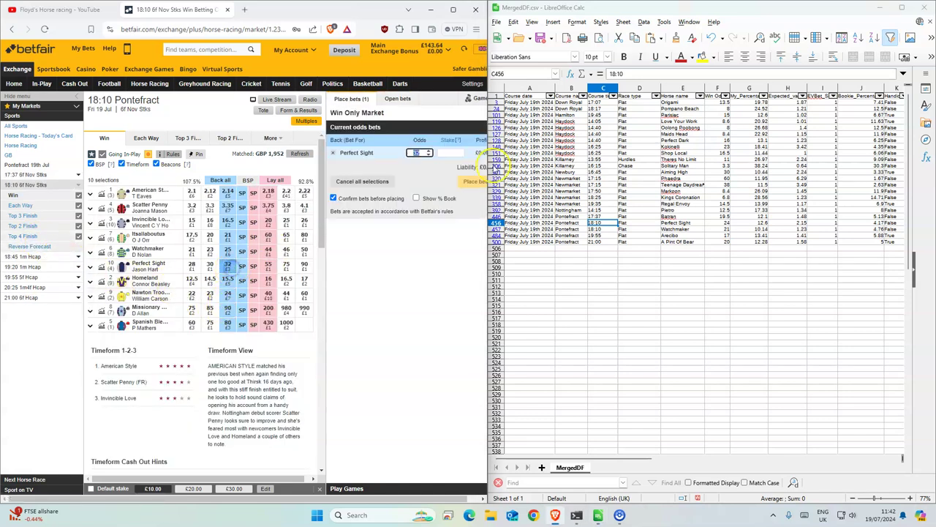
type("1")
left_click(473, 181)
left_click(468, 185)
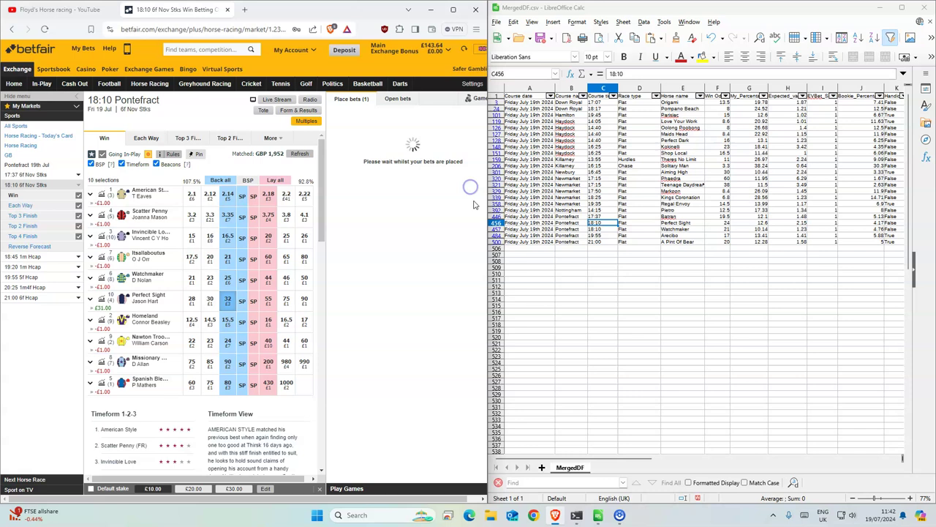
Step: Look up the spreadsheet's second 18:10 Pontefract selection and back Watchmaker for £1 at odds of 25
left_click(604, 227)
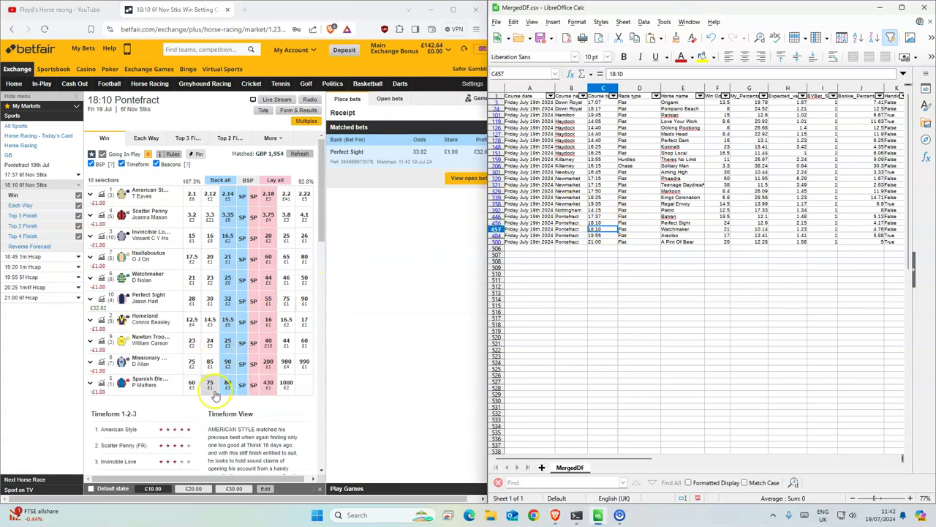
left_click(228, 278)
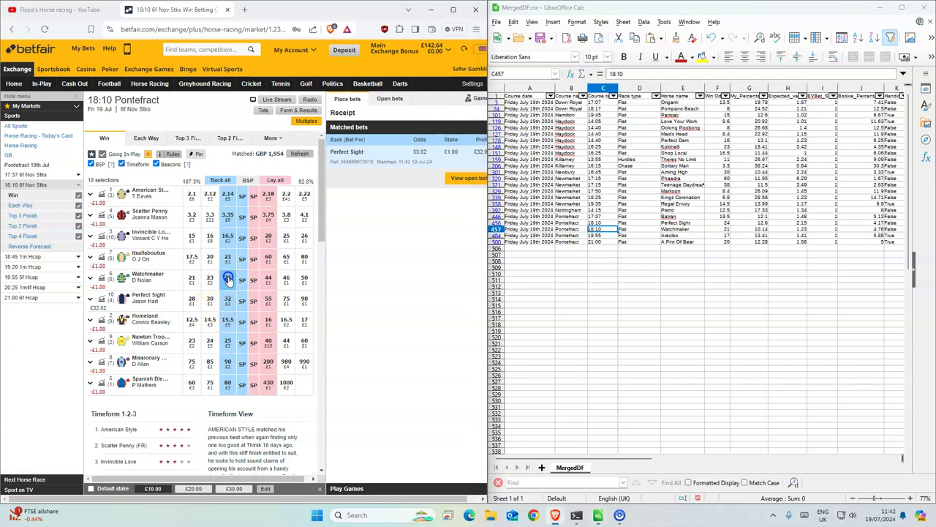
type("1")
left_click(468, 182)
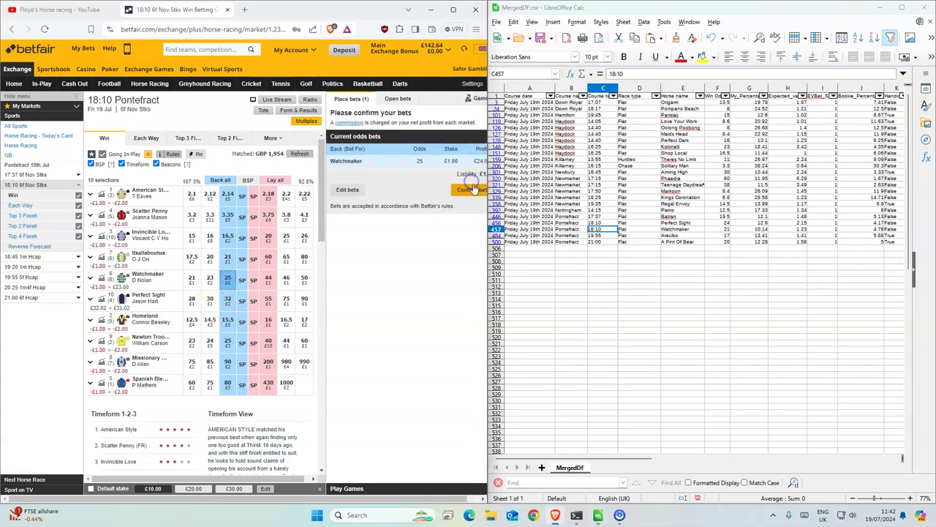
left_click(467, 185)
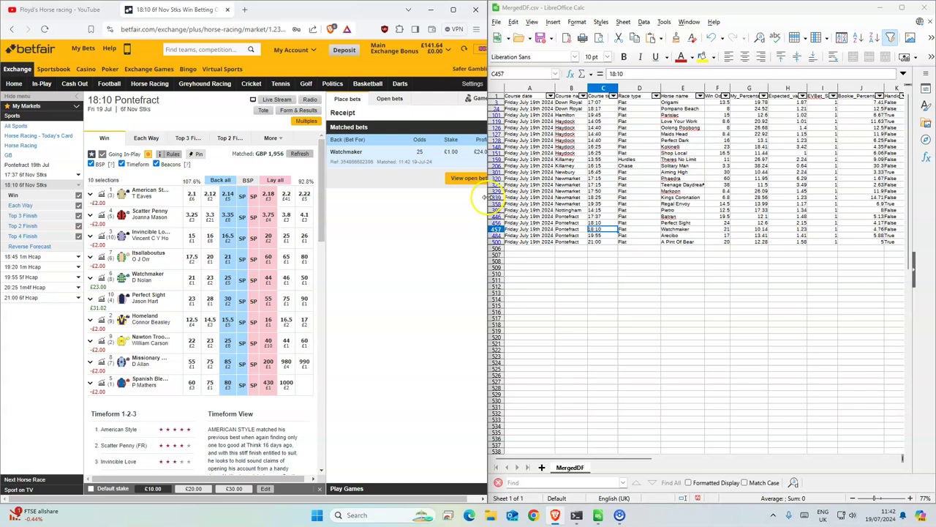
Step: Open the 19:55 Pontefract win market and place a £1 back bet on Arecibo at odds of 21
left_click(33, 279)
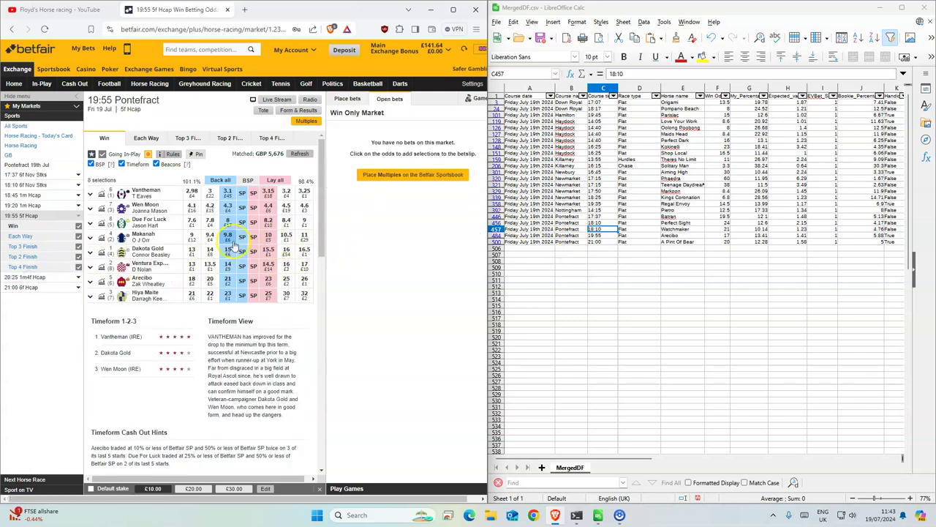
left_click(228, 281)
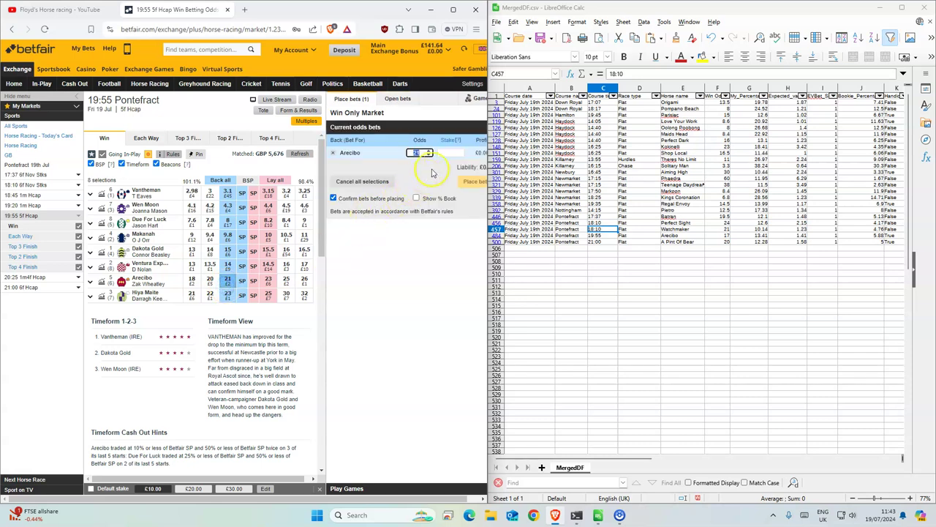
type("1")
left_click(474, 181)
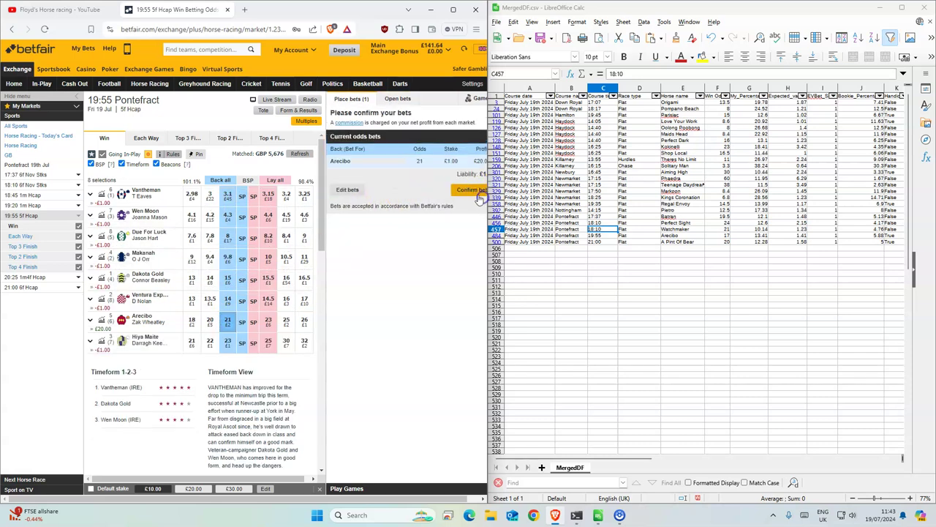
left_click(474, 193)
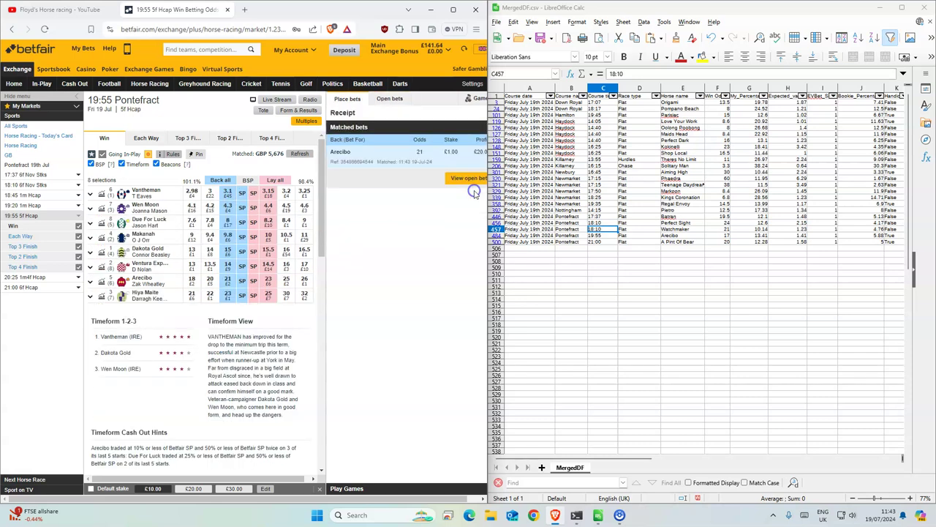
Step: Open the 21:00 Pontefract win market and place a £1 back bet on A Pint Of Bear at odds of 26
left_click(22, 287)
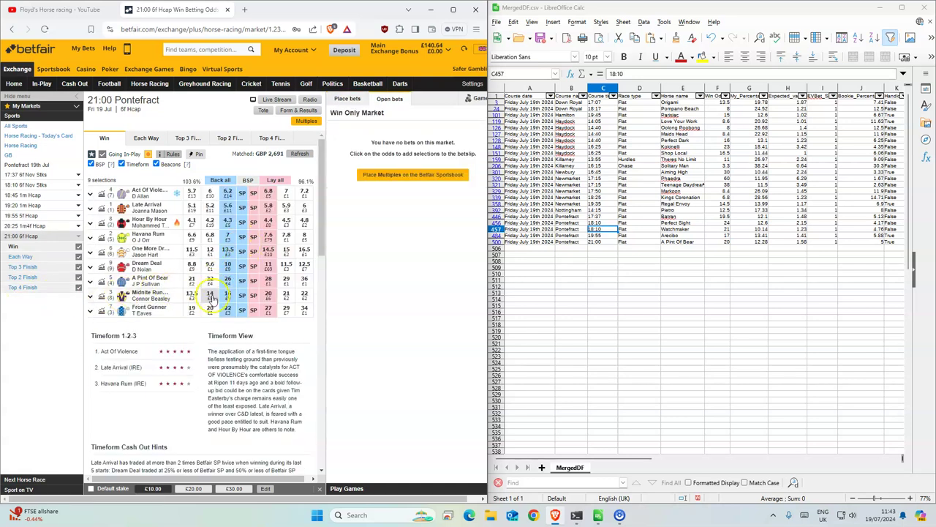
left_click(228, 280)
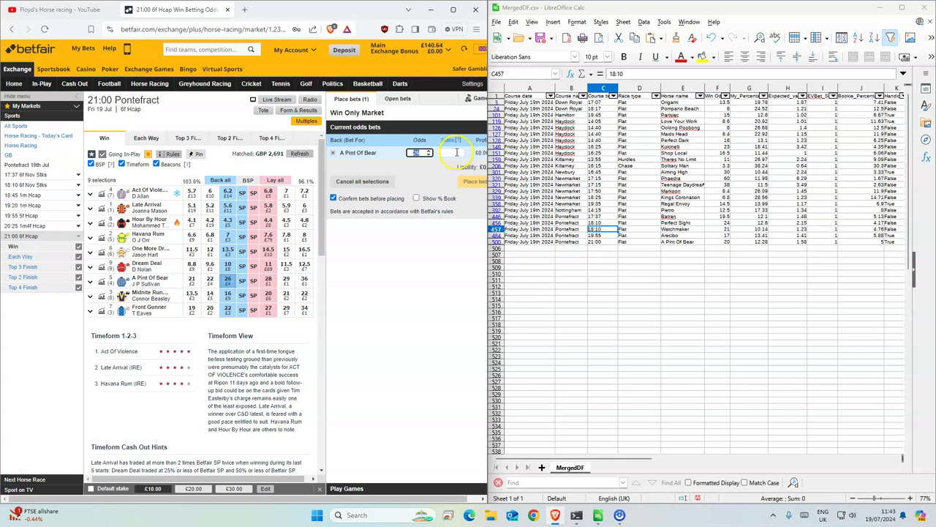
type("1")
left_click(475, 183)
left_click(474, 184)
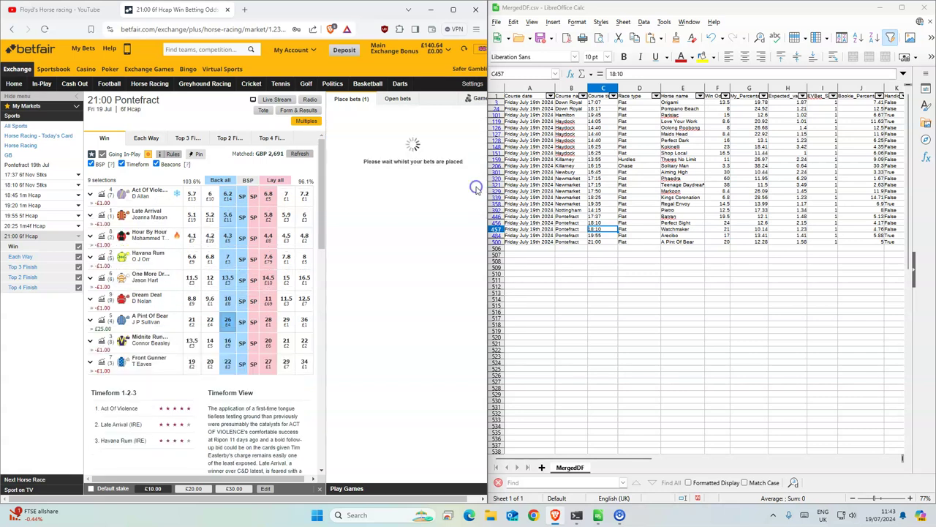
Step: Delete the Race type column from the MergedDF spreadsheet
right_click(636, 96)
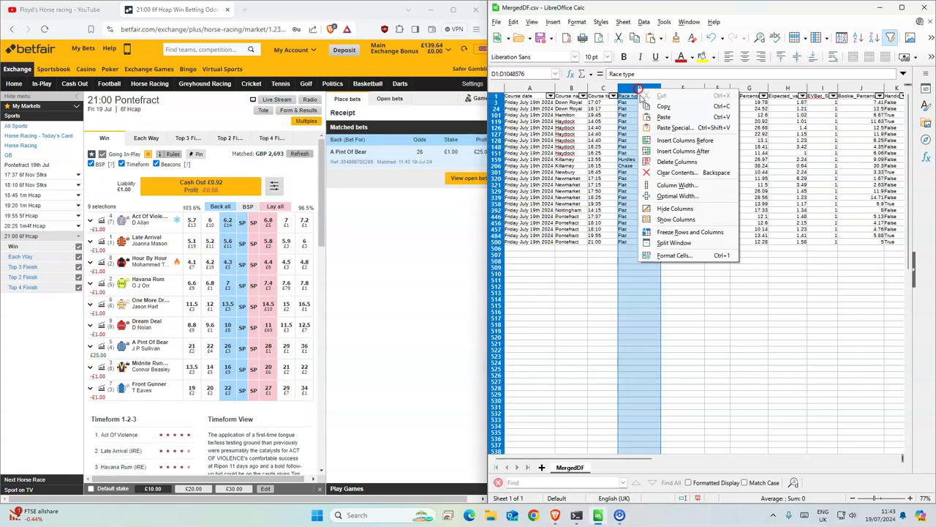
left_click(662, 157)
left_click(602, 283)
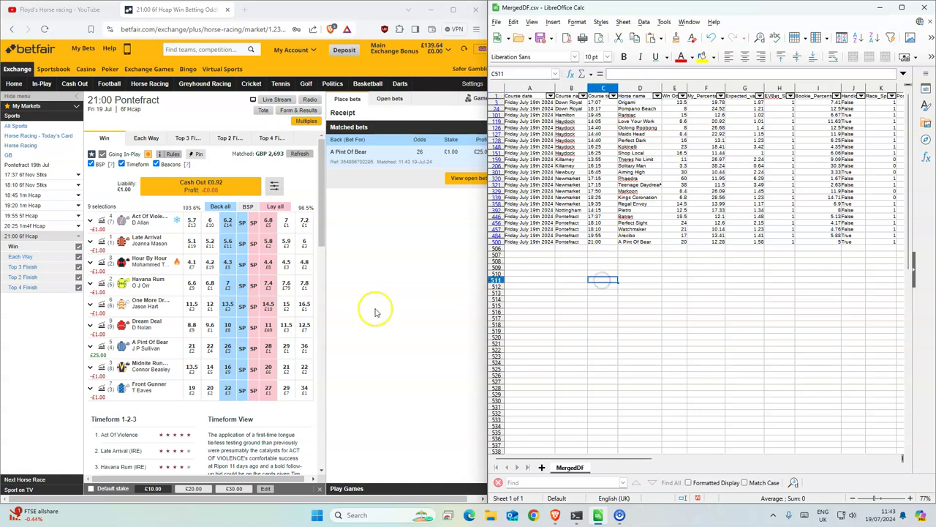
left_click(620, 515)
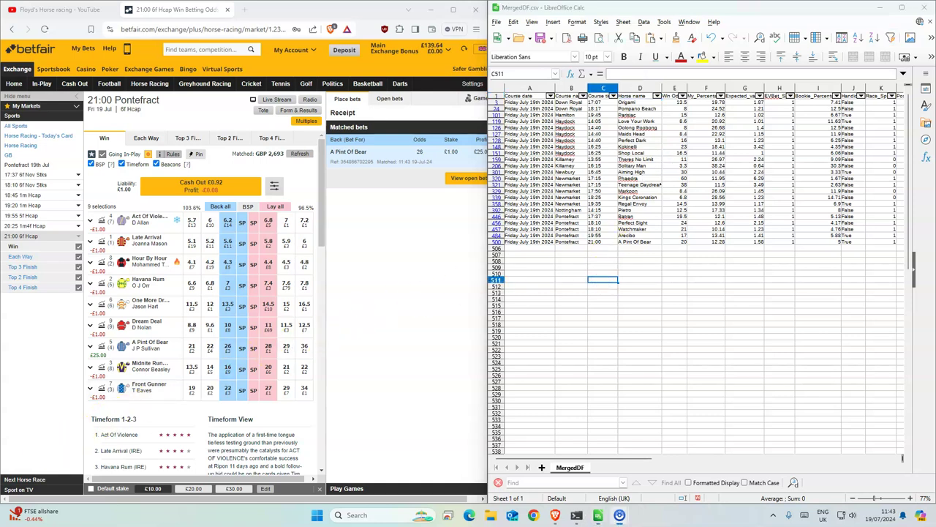